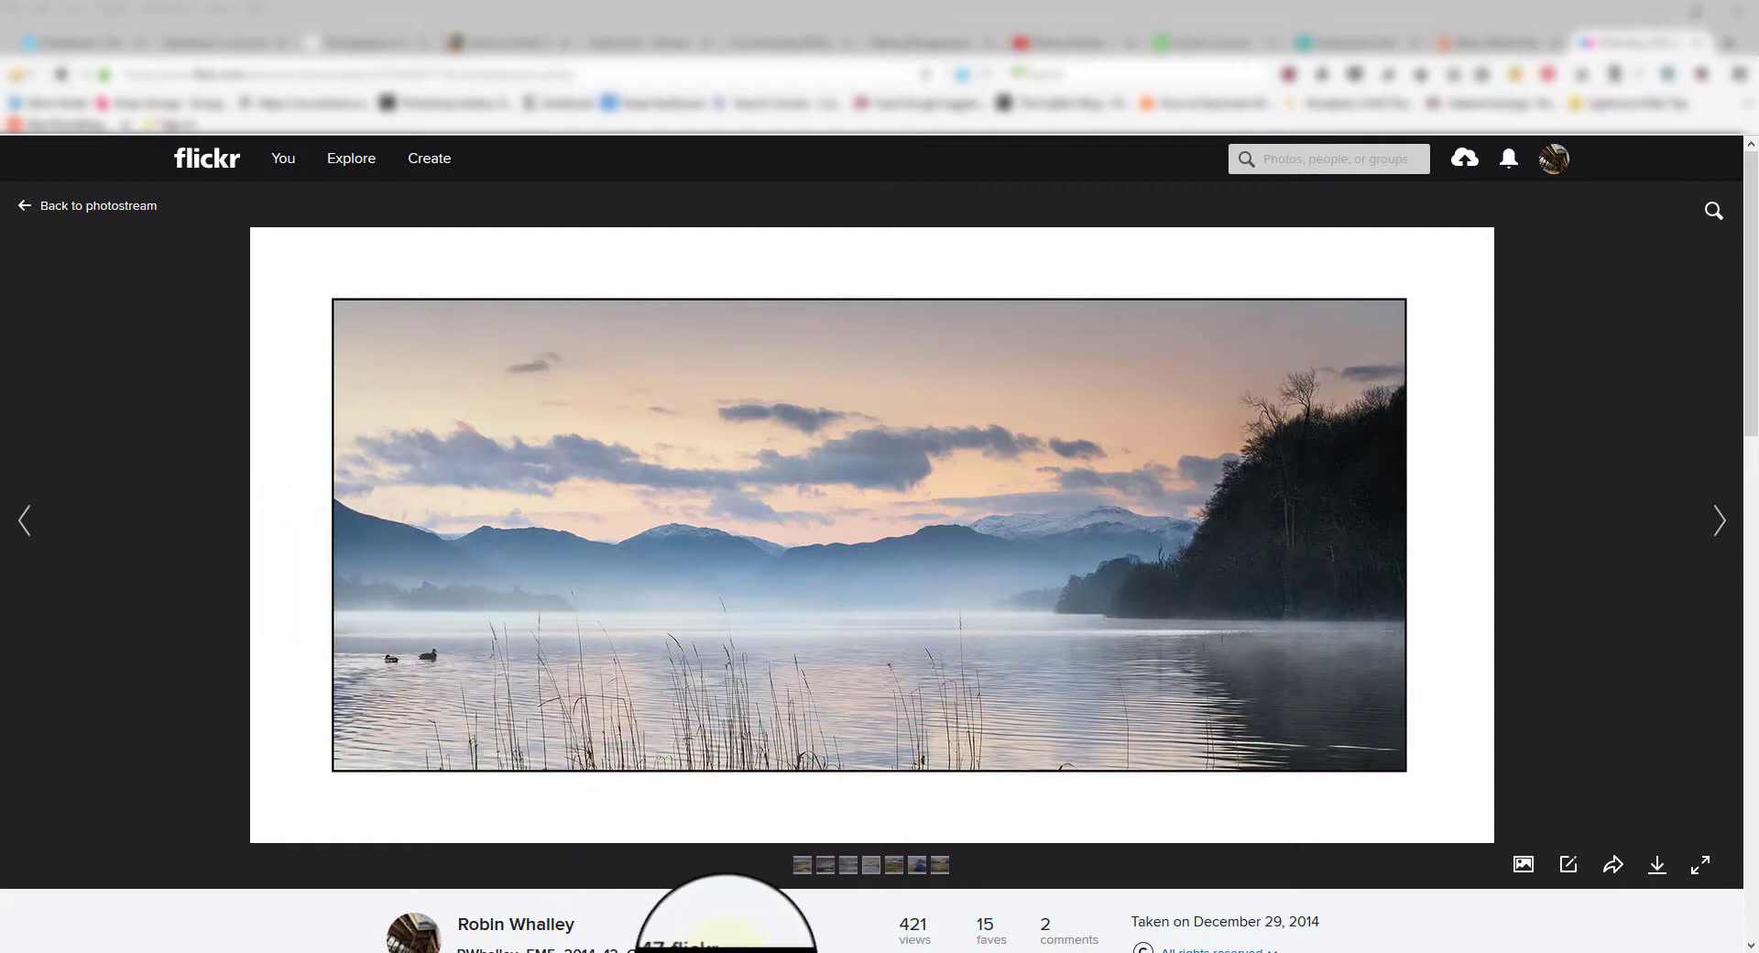
Step: Leave the bordered Flickr example photo and bring the Lightroom library window to the front
{"action": "mouse_move", "coordinate": [742, 952]}
{"action": "left_click", "coordinate": [742, 916]}
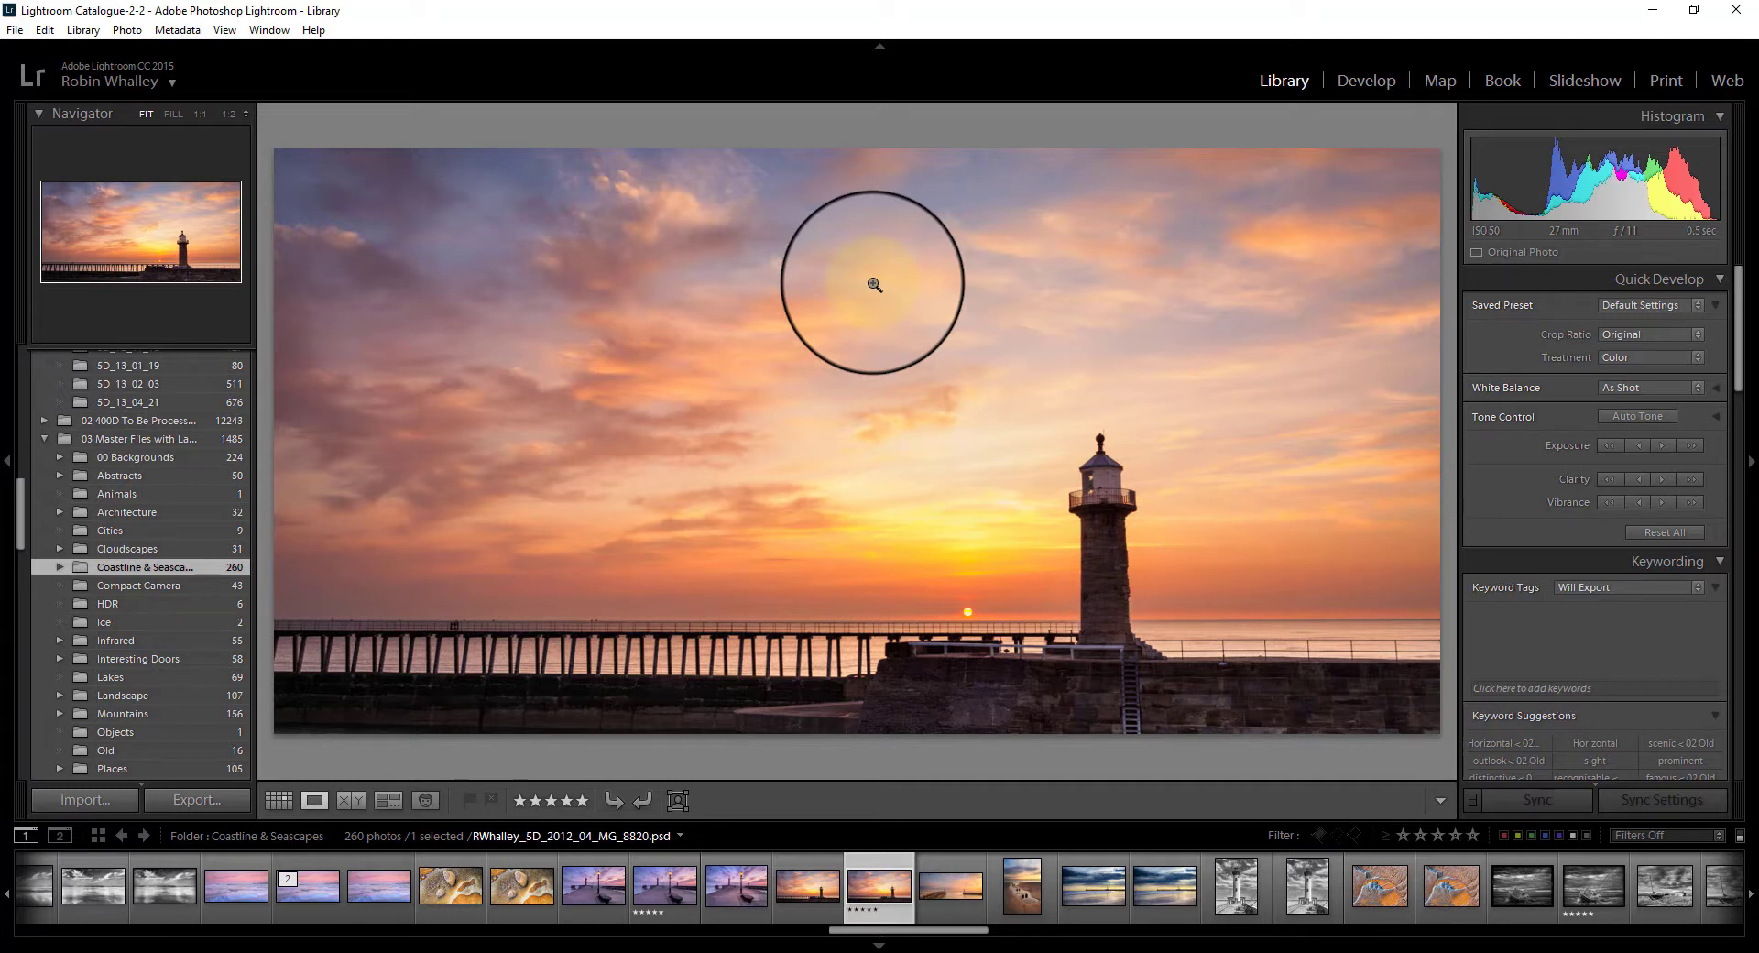
Step: Move the lighthouse sunset photo into the Print module's single-image layout
{"action": "left_click", "coordinate": [1663, 80]}
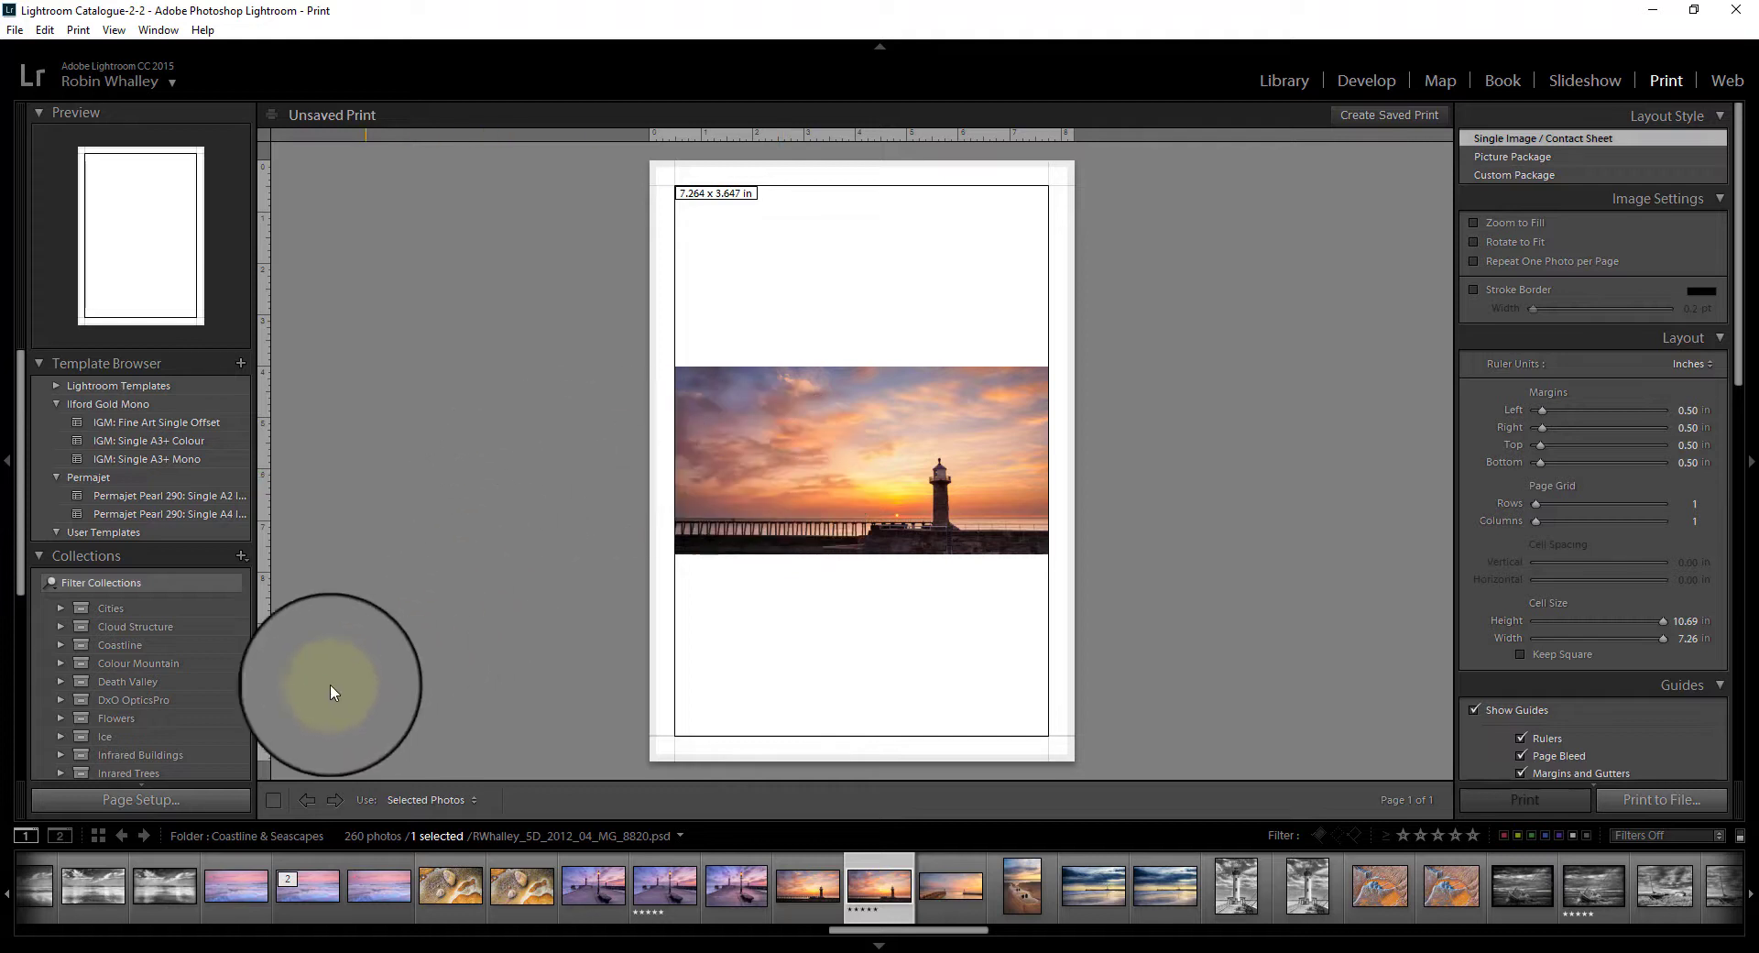
Step: Change Page Setup to landscape A4 orientation
{"action": "left_click", "coordinate": [182, 795]}
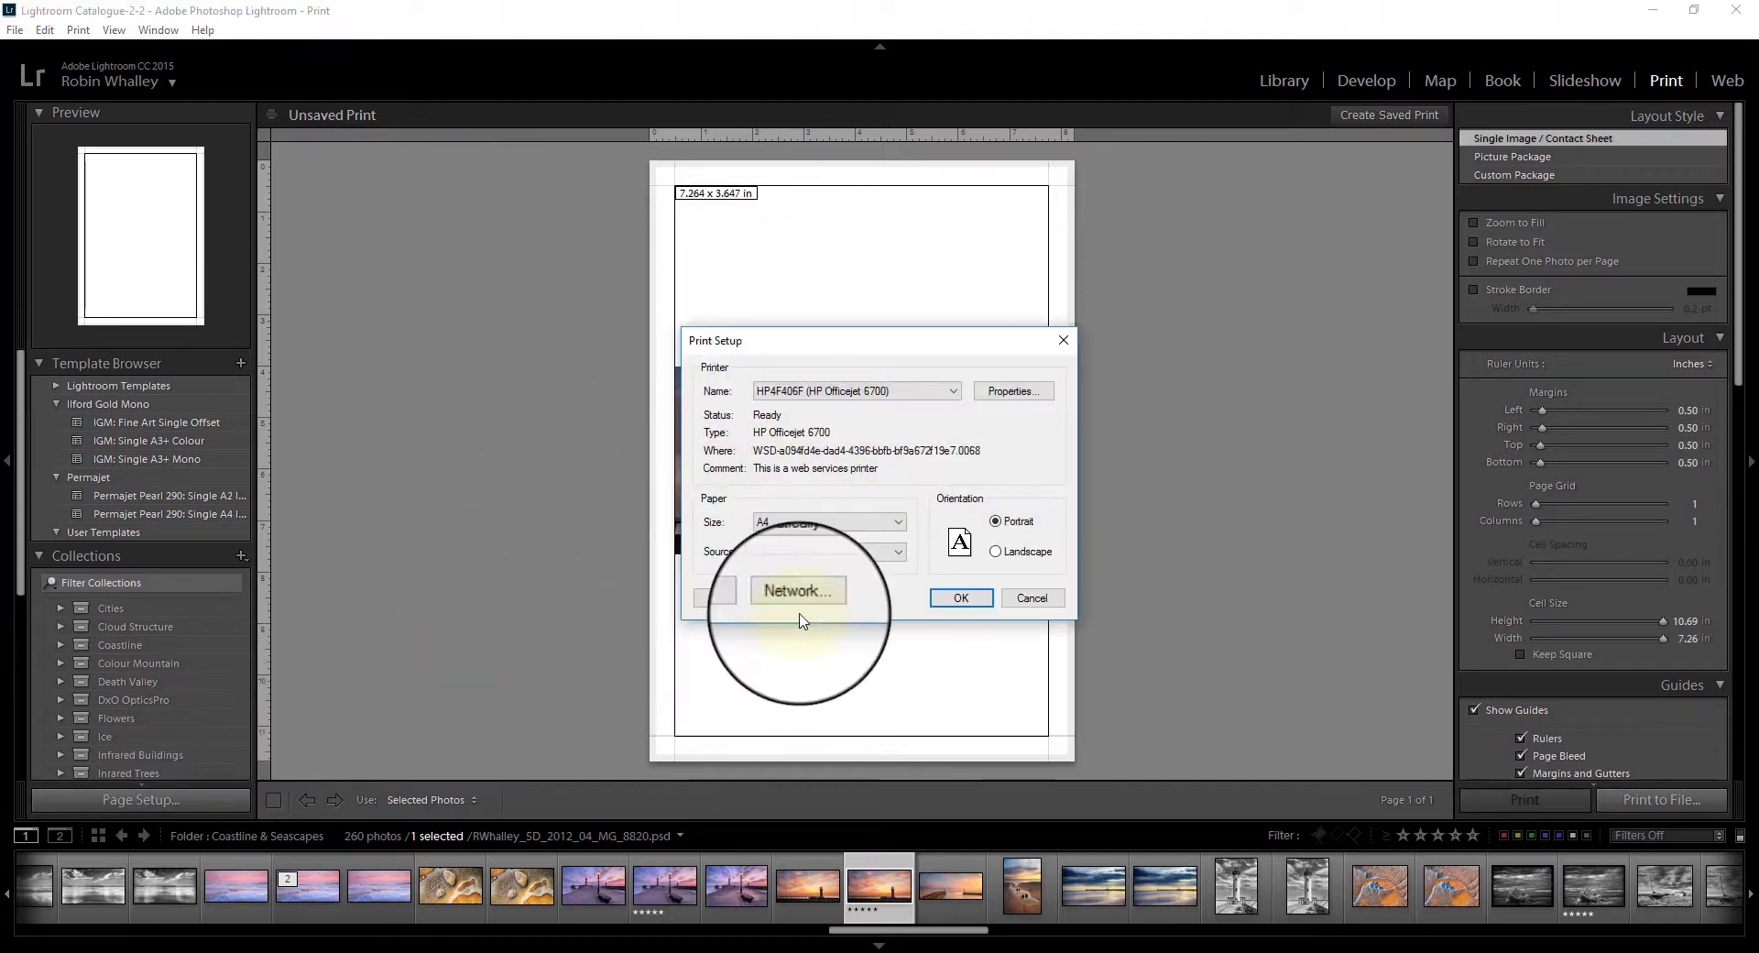
{"action": "left_click", "coordinate": [1031, 555]}
{"action": "left_click", "coordinate": [973, 600]}
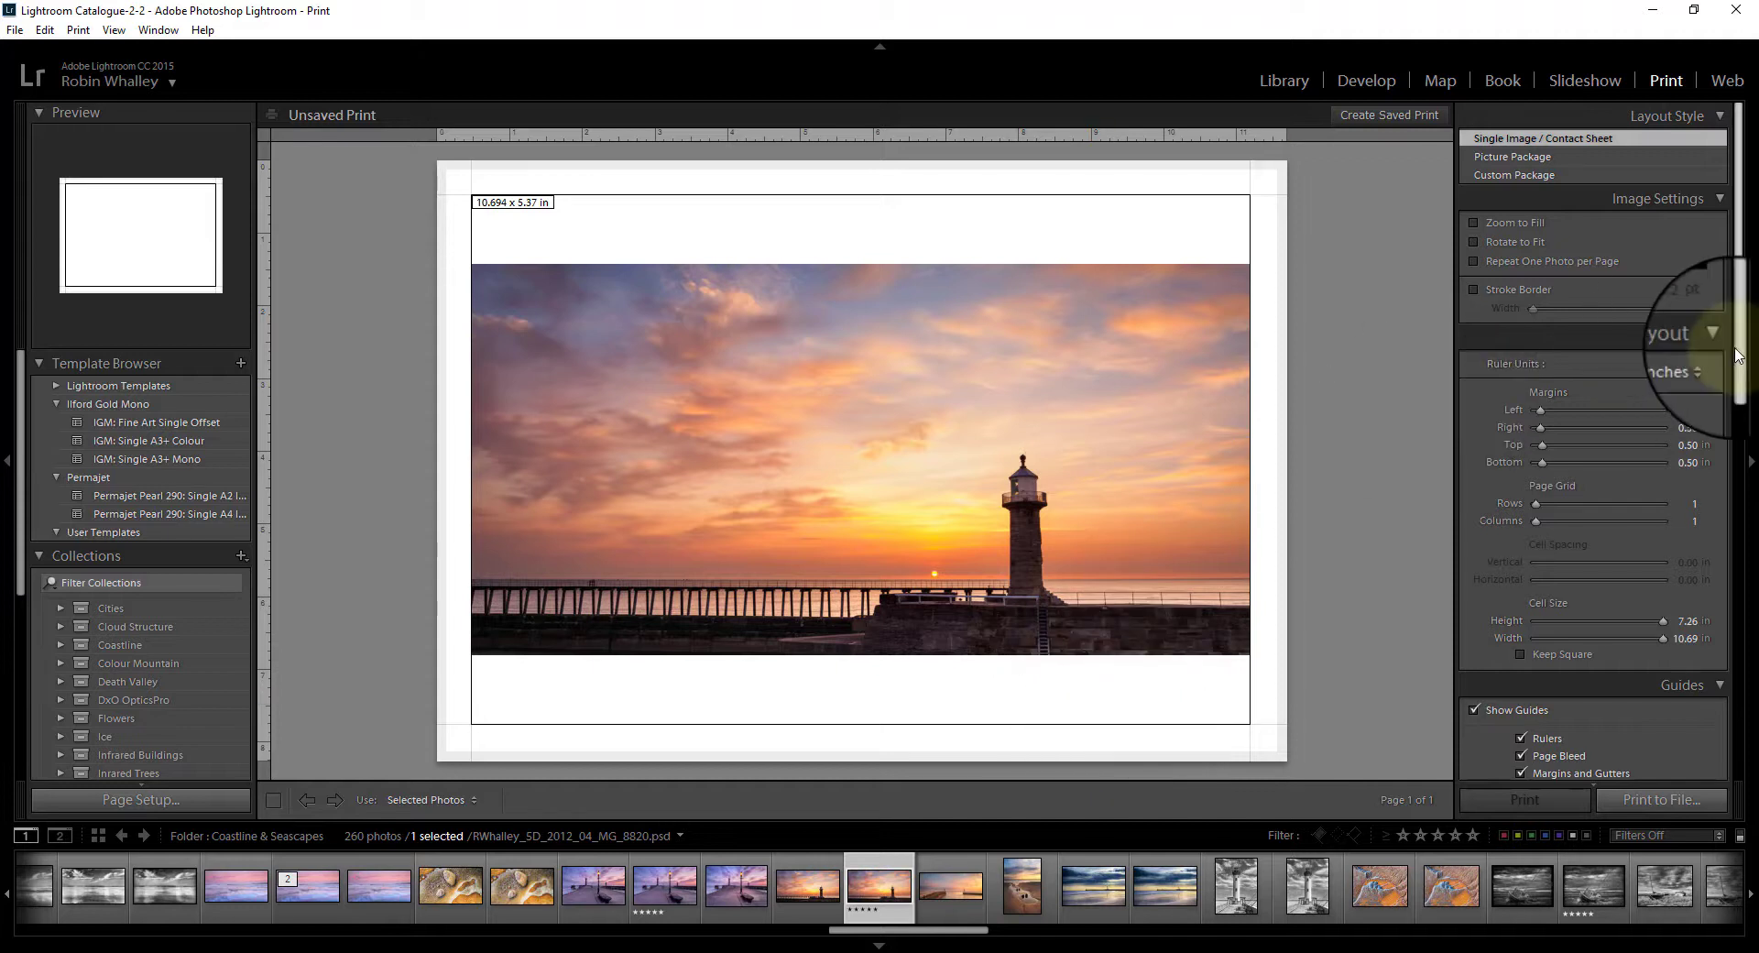
Step: Enable Custom File Dimensions in Print Job and set them to 7.00 x 4.00 in
{"action": "left_click_drag", "start_coordinate": [1739, 354], "coordinate": [1750, 787]}
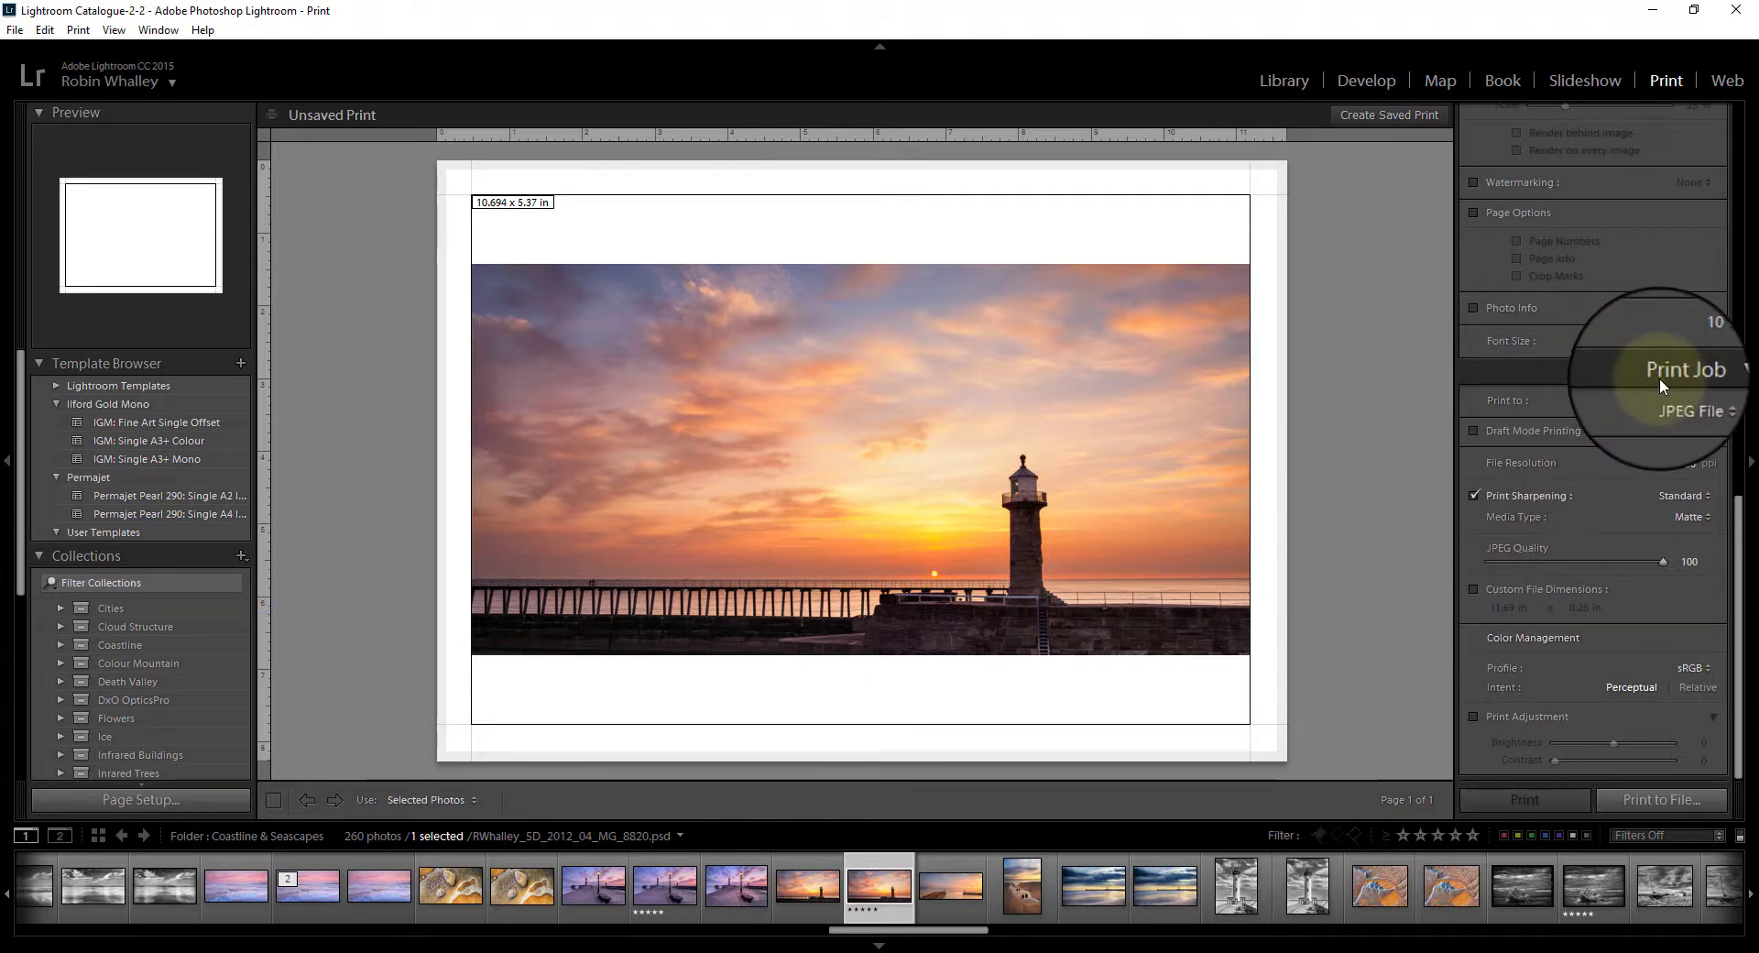
{"action": "left_click", "coordinate": [1475, 589]}
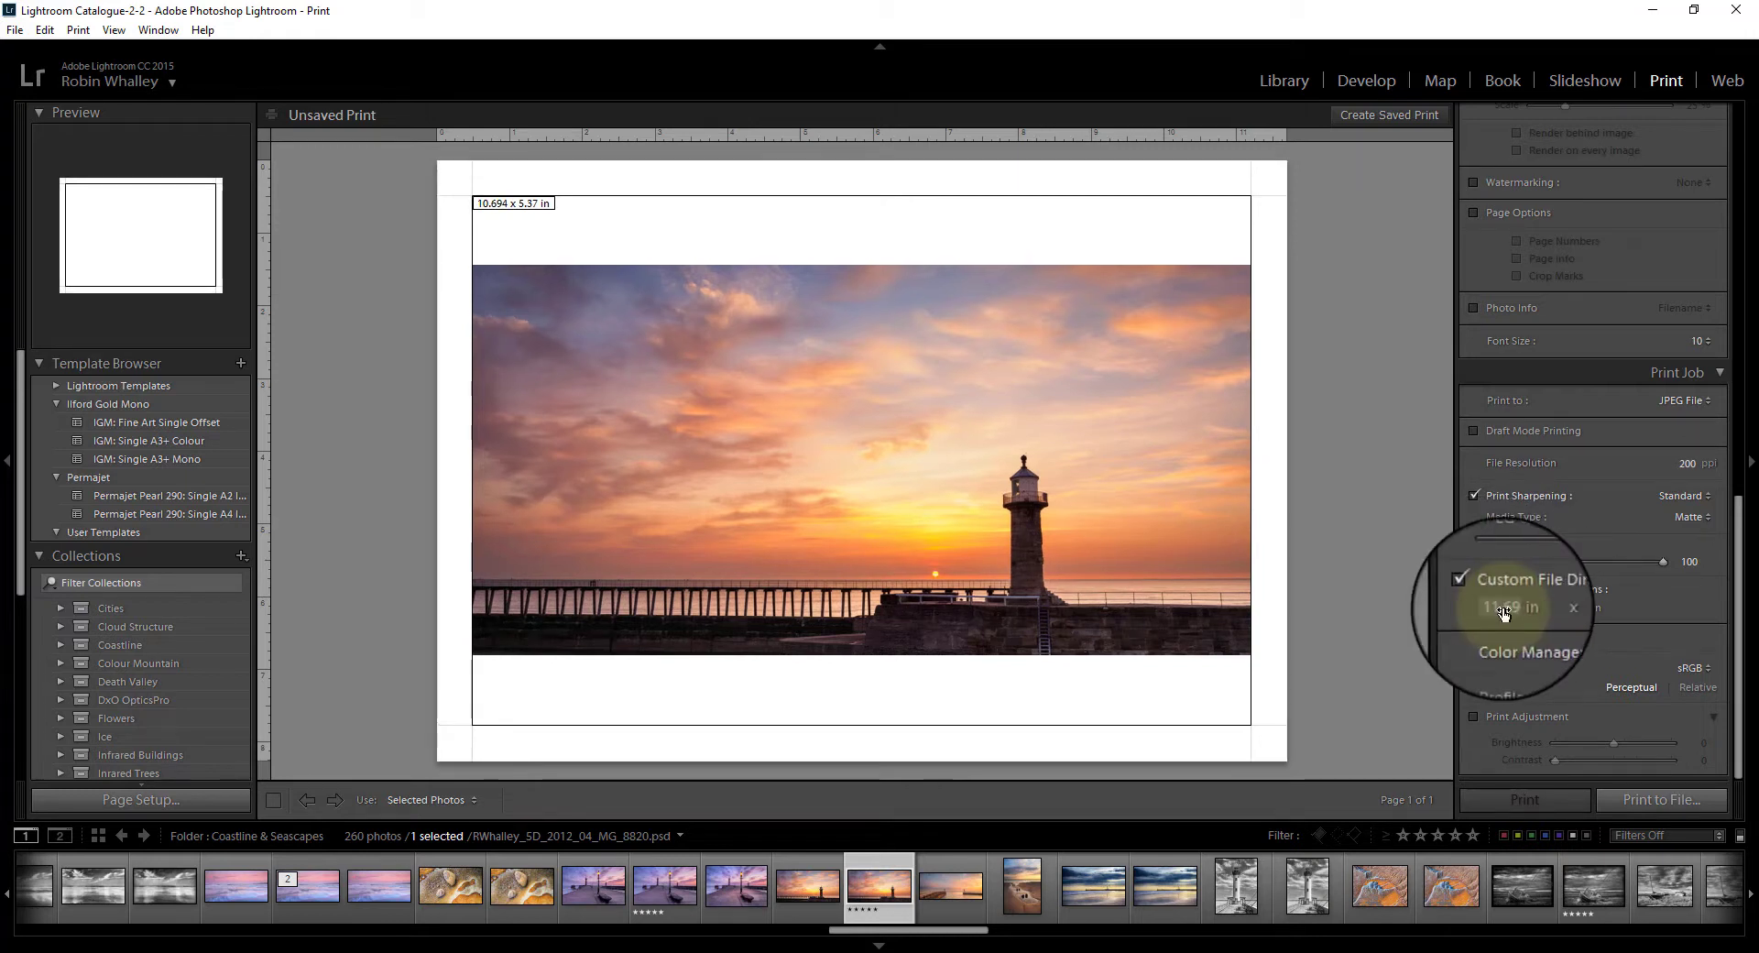
{"action": "left_click", "coordinate": [1513, 608]}
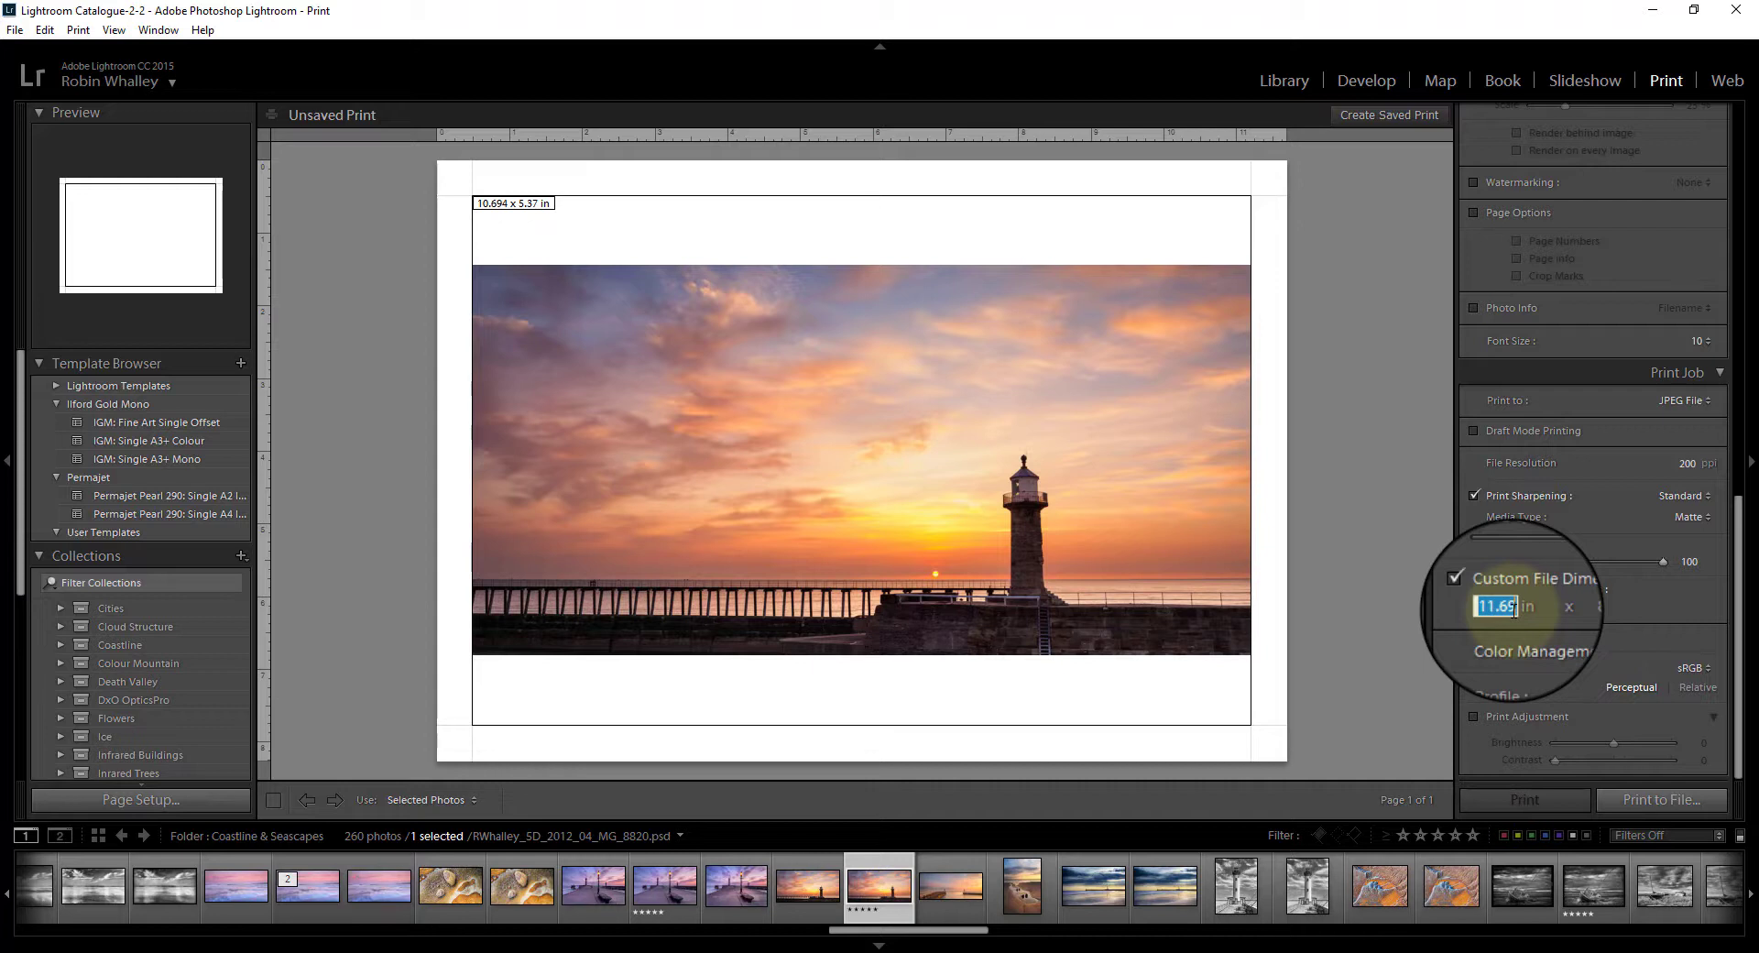
{"action": "type", "text": "6"}
{"action": "left_click", "coordinate": [1586, 609]}
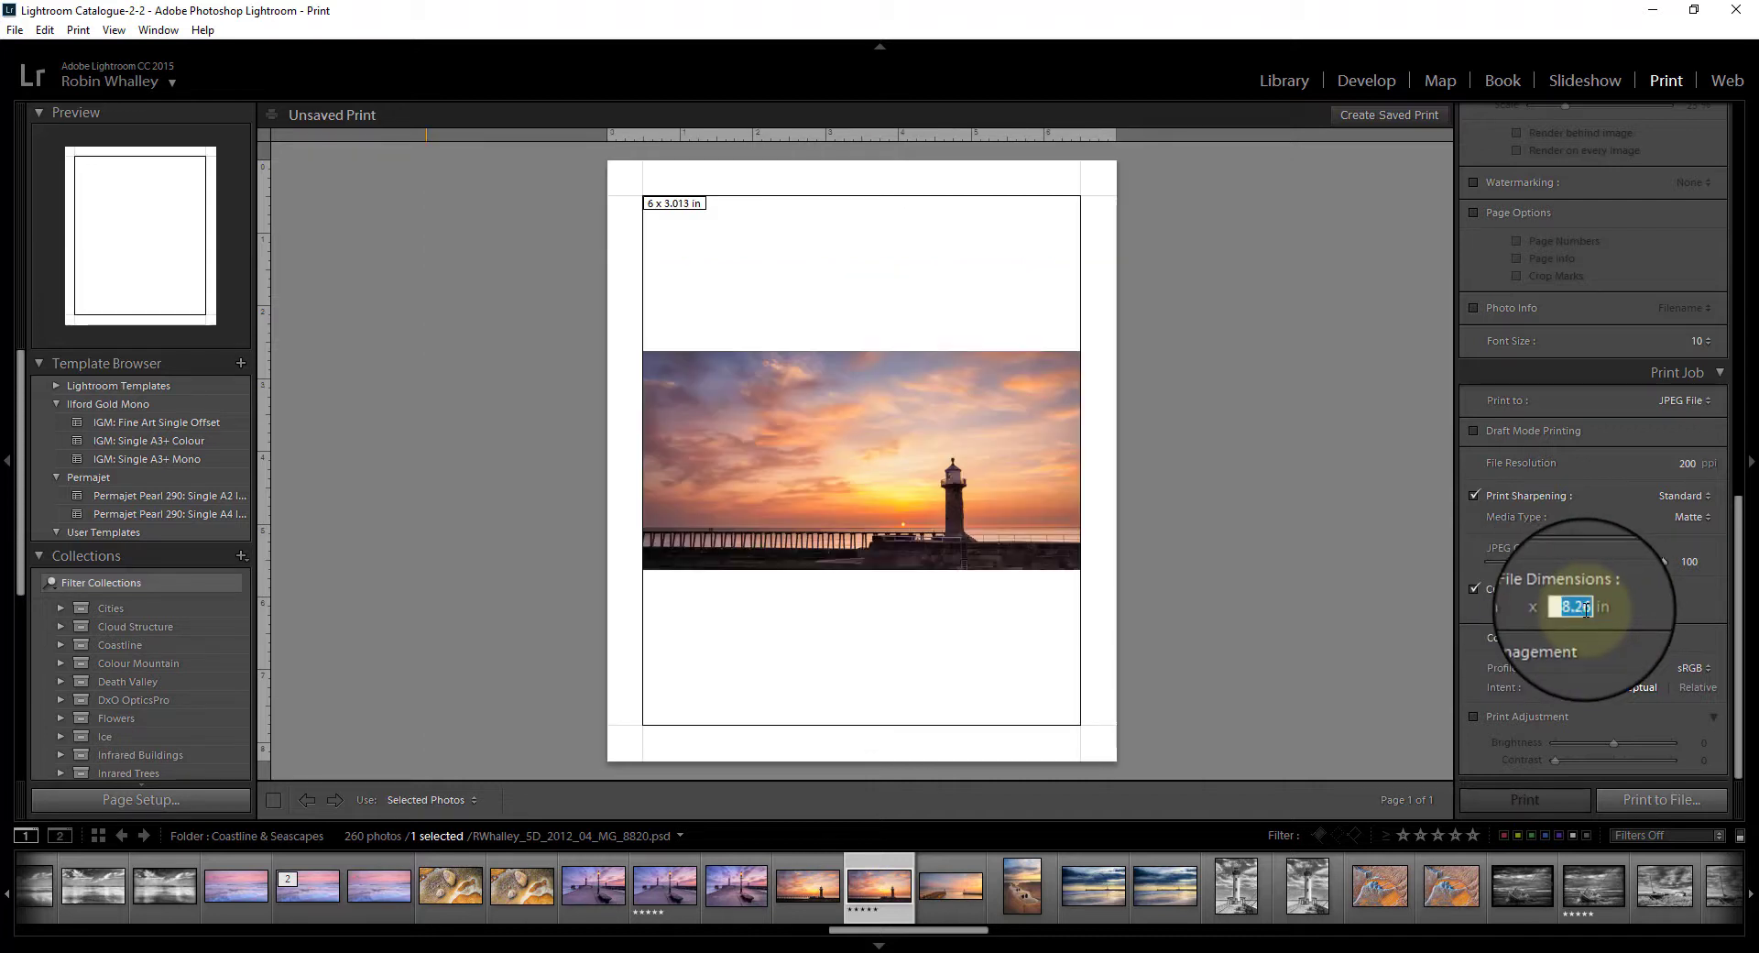
{"action": "type", "text": "4"}
{"action": "key", "text": "Return"}
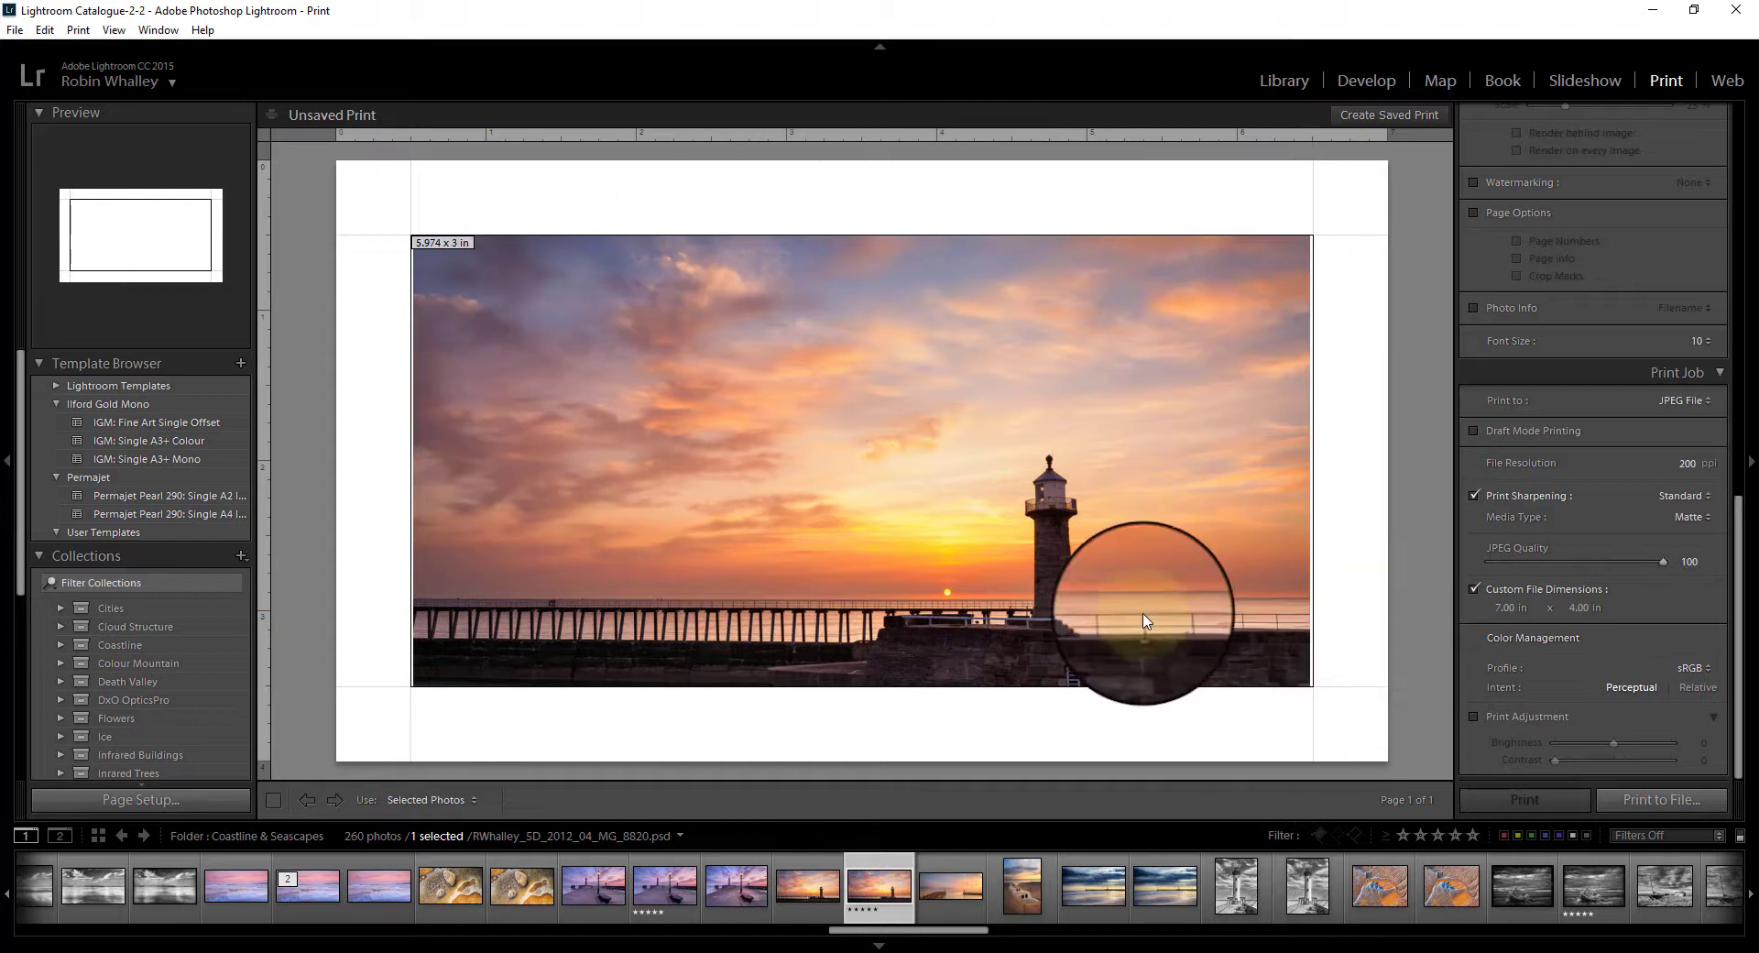
Step: Set the Layout panel's right margin to 0.50 in, giving a 6.00 x 3.00 in cell
{"action": "scroll", "coordinate": [1664, 623], "scroll_direction": "up", "scroll_amount": 10}
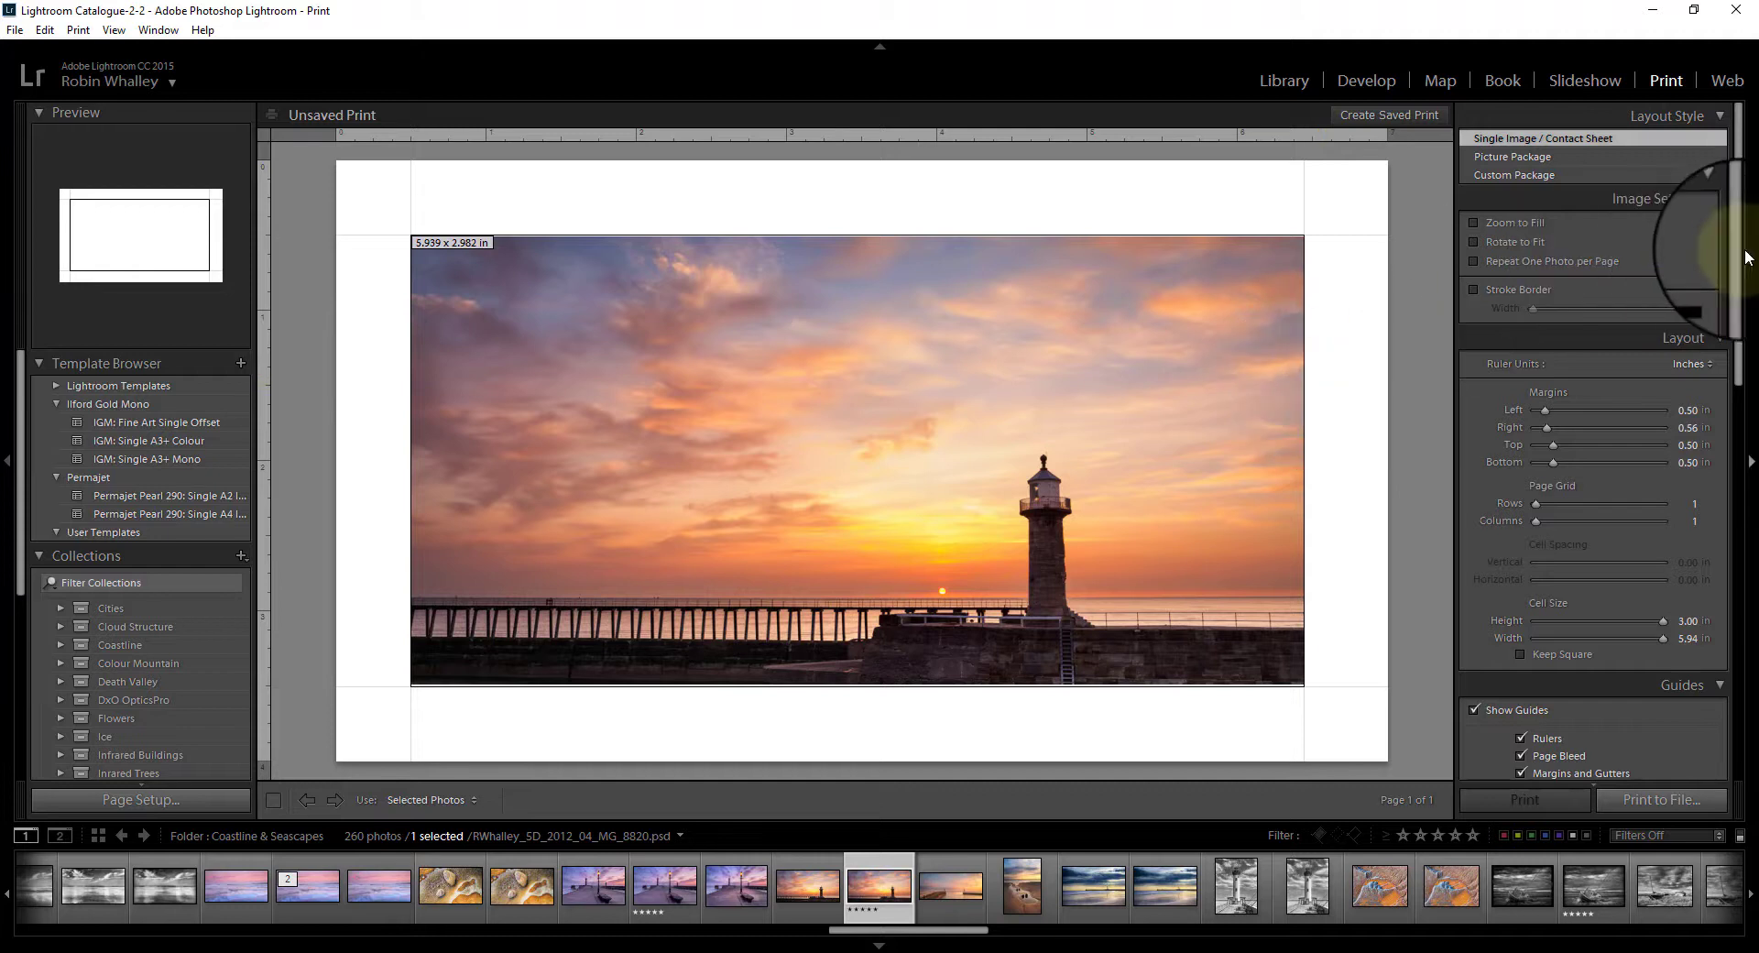
{"action": "left_click_drag", "start_coordinate": [1741, 295], "coordinate": [1741, 371]}
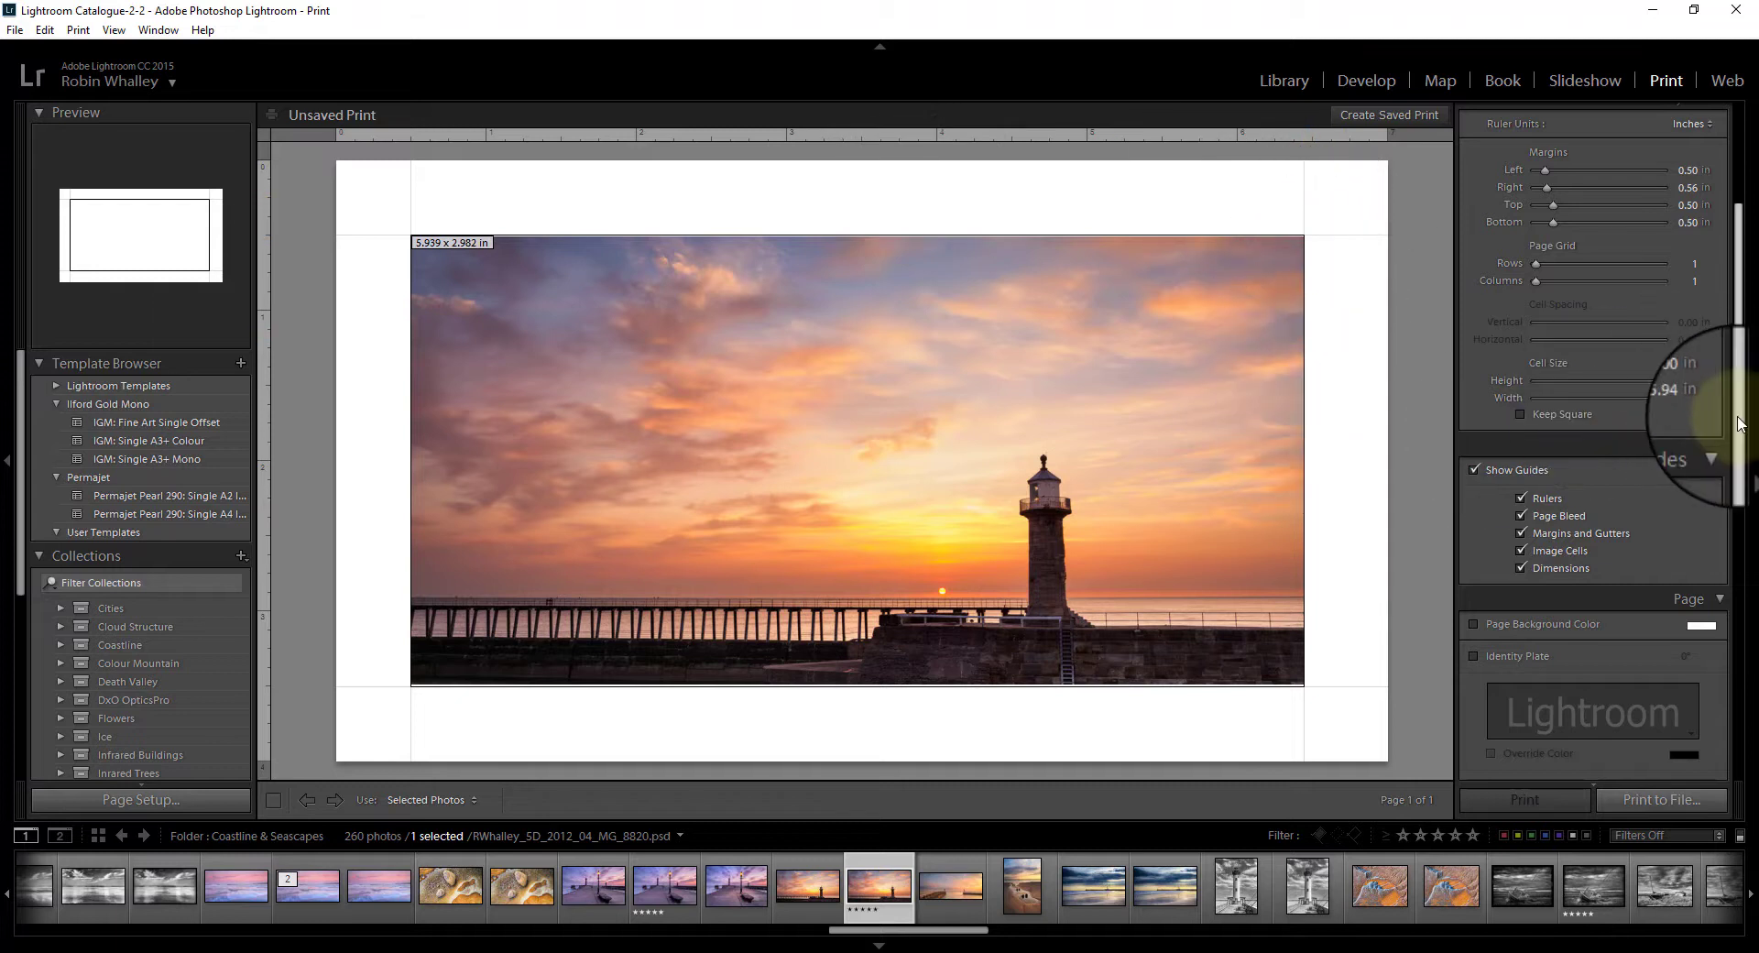
{"action": "scroll", "coordinate": [1700, 367], "scroll_direction": "up", "scroll_amount": 3}
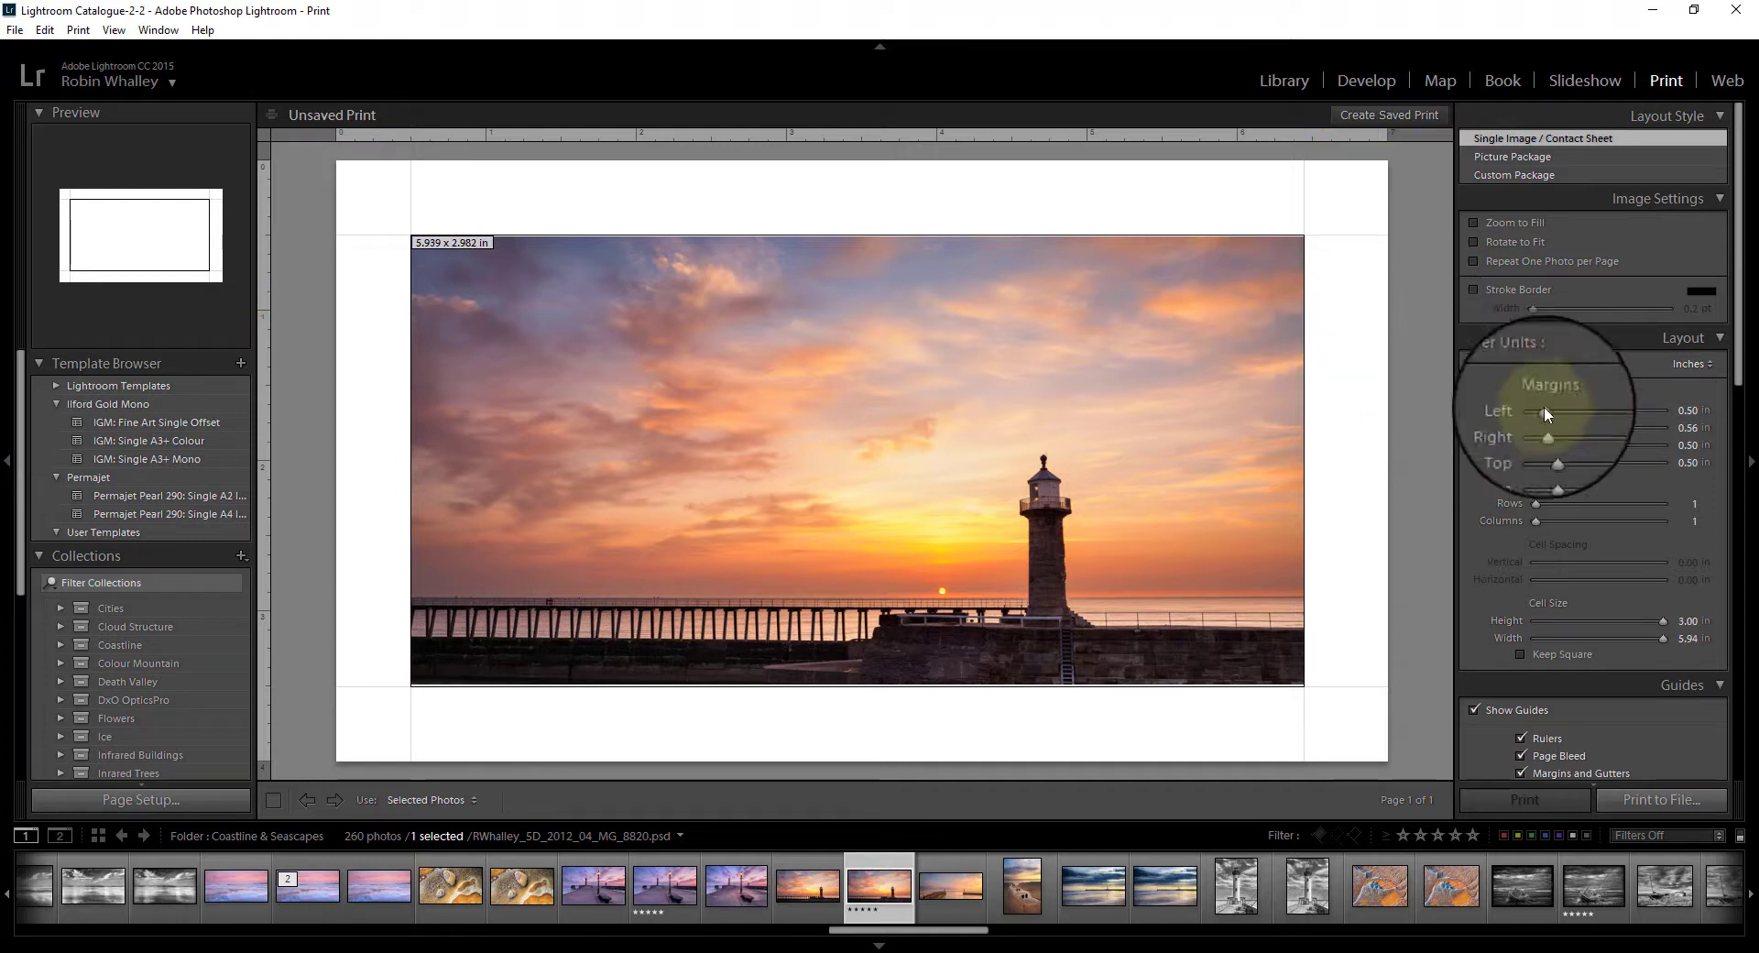
{"action": "left_click", "coordinate": [1693, 427]}
{"action": "type", "text": "0.50"}
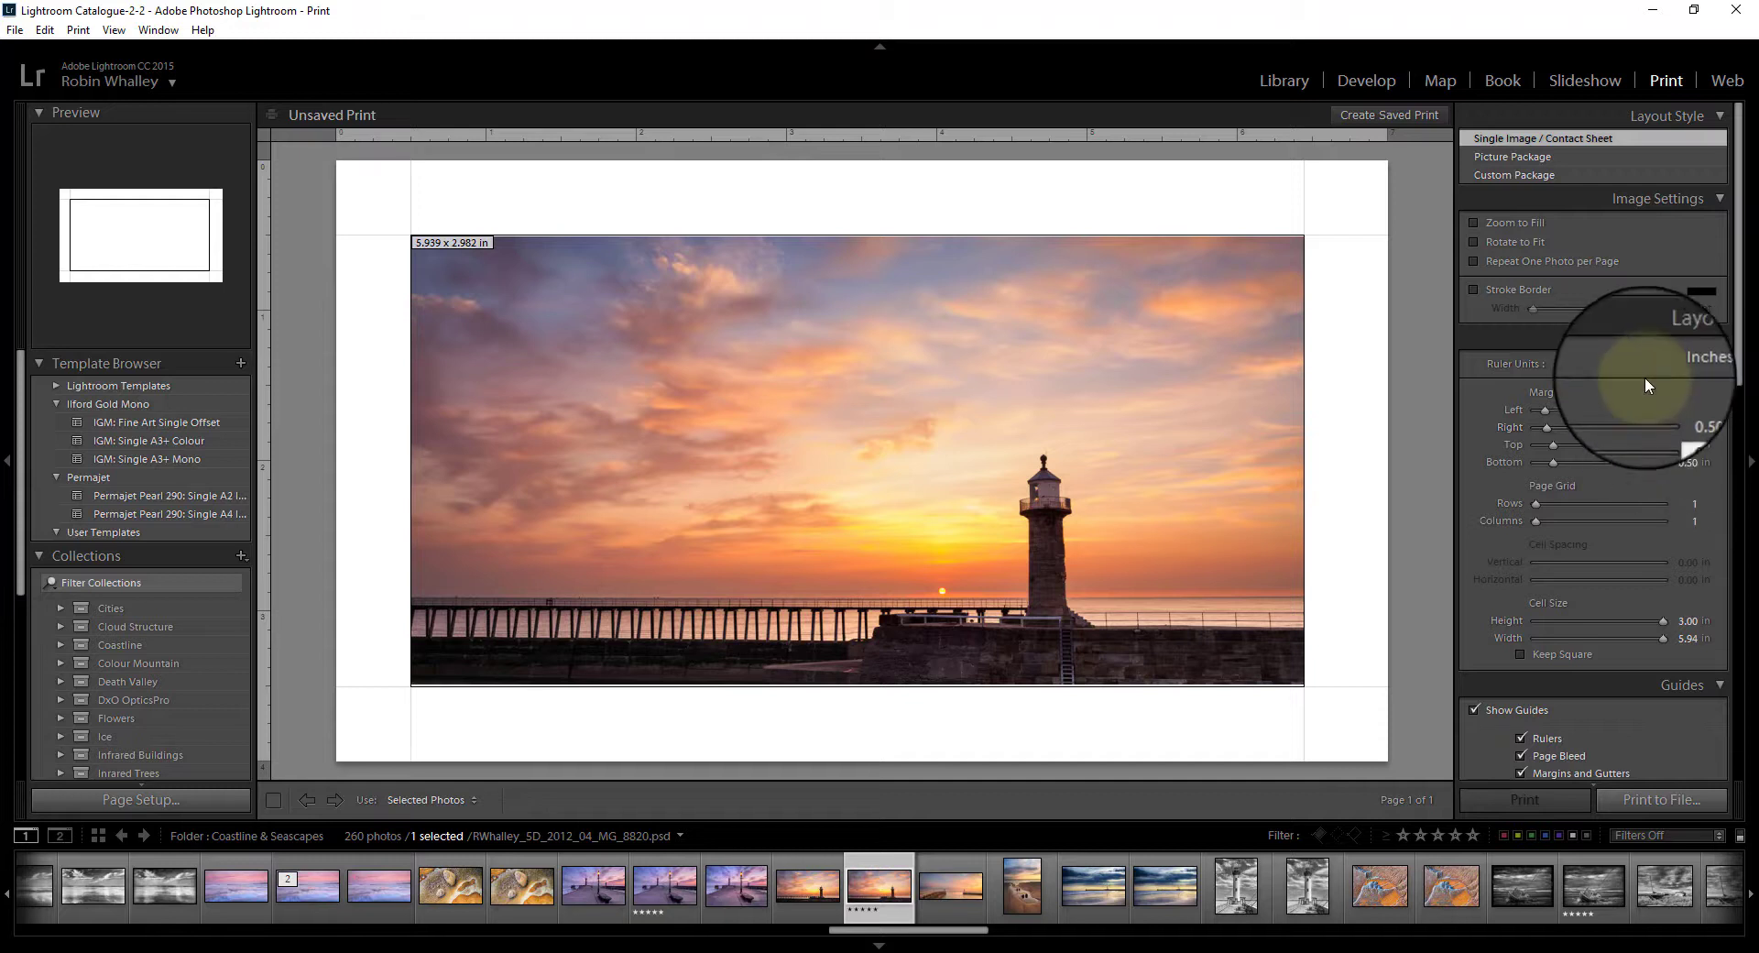
{"action": "key", "text": "Return"}
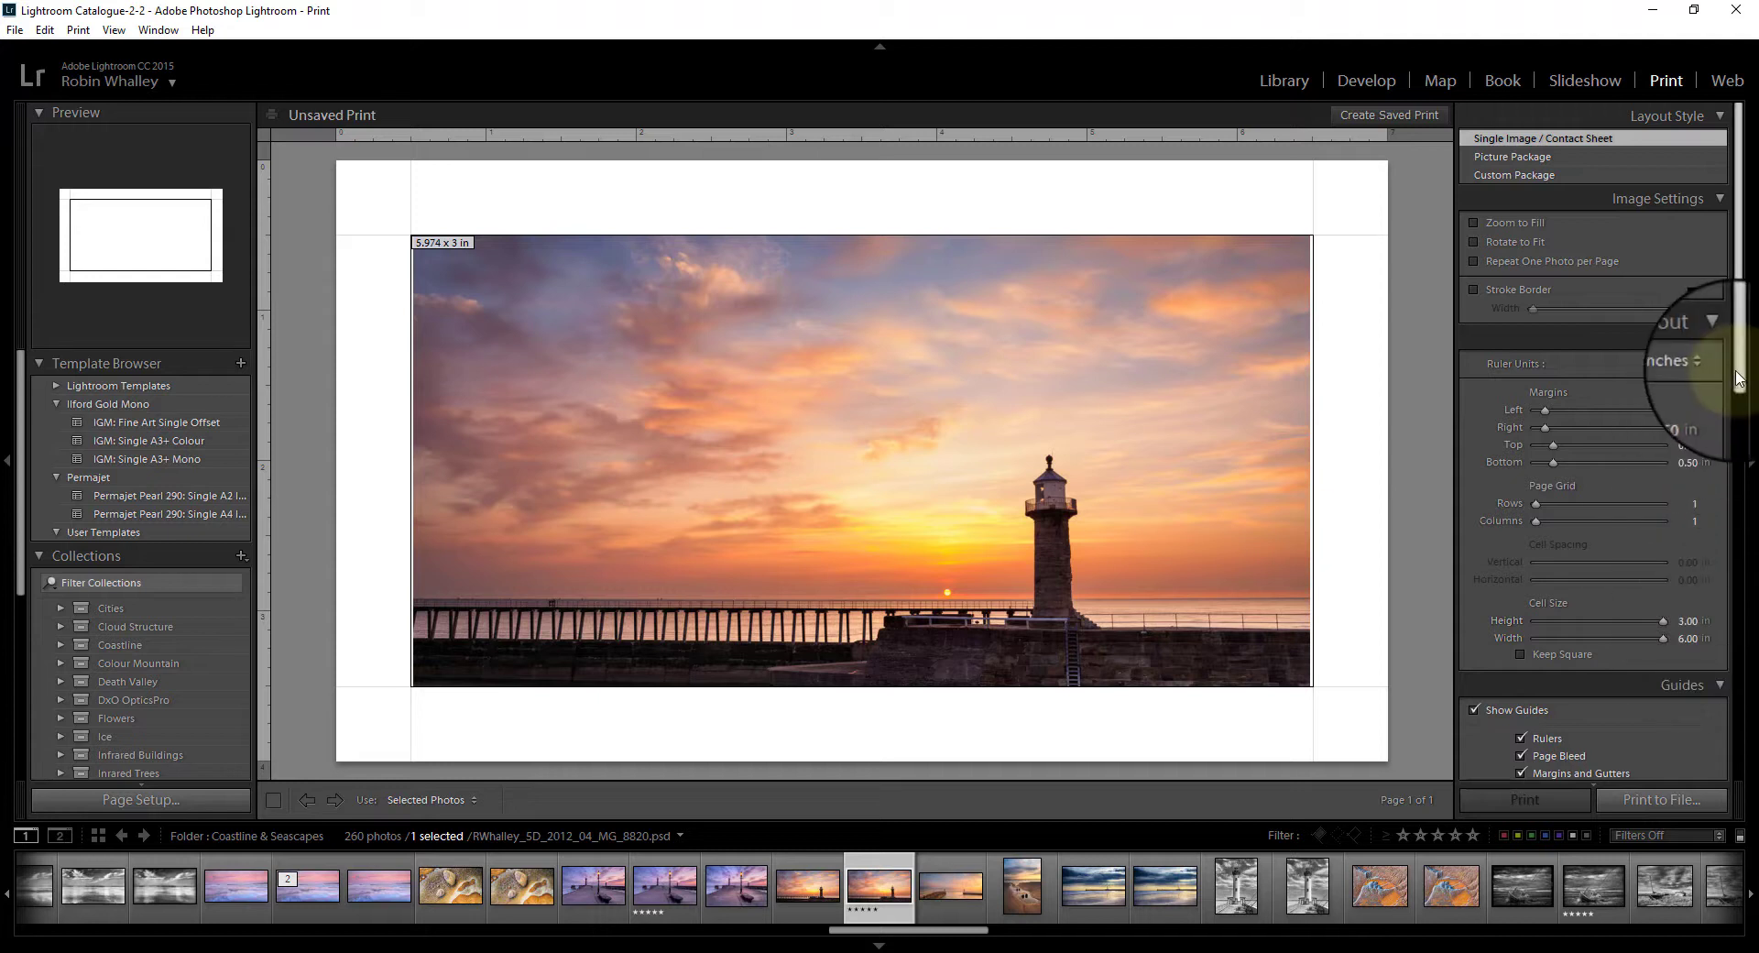
{"action": "left_click_drag", "start_coordinate": [1741, 378], "coordinate": [1754, 770]}
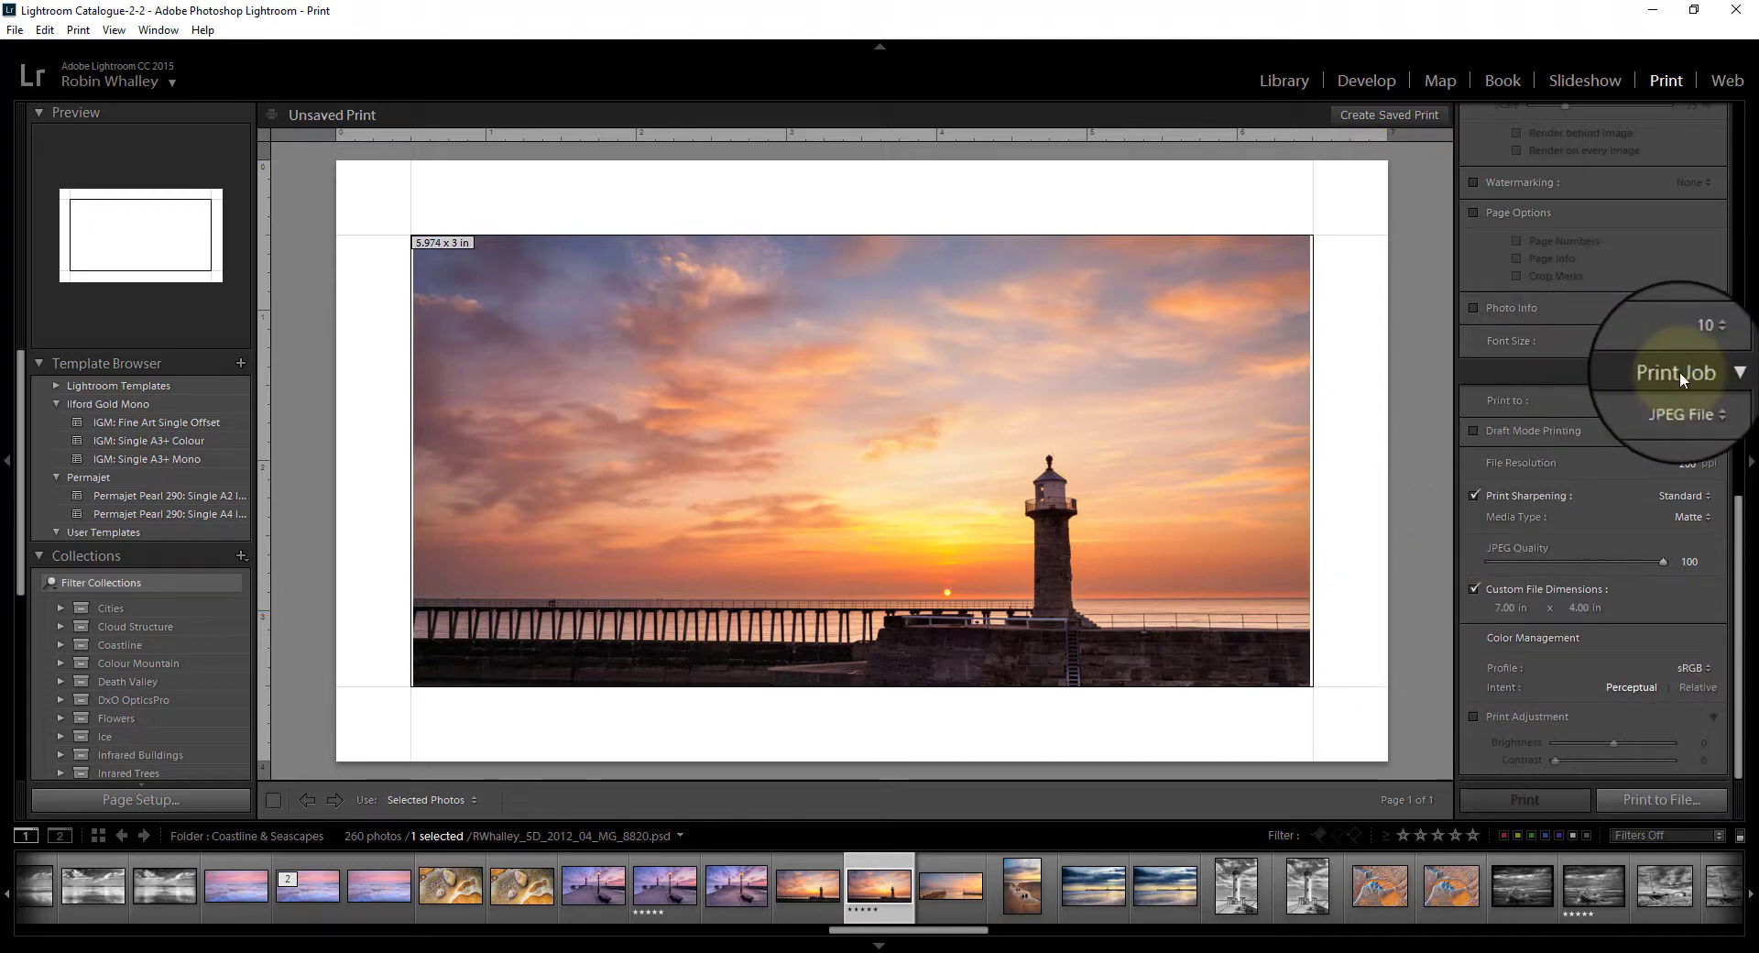
Step: Keep JPEG File output and Standard print sharpening, and choose the sRGB colour profile
{"action": "left_click", "coordinate": [1699, 400]}
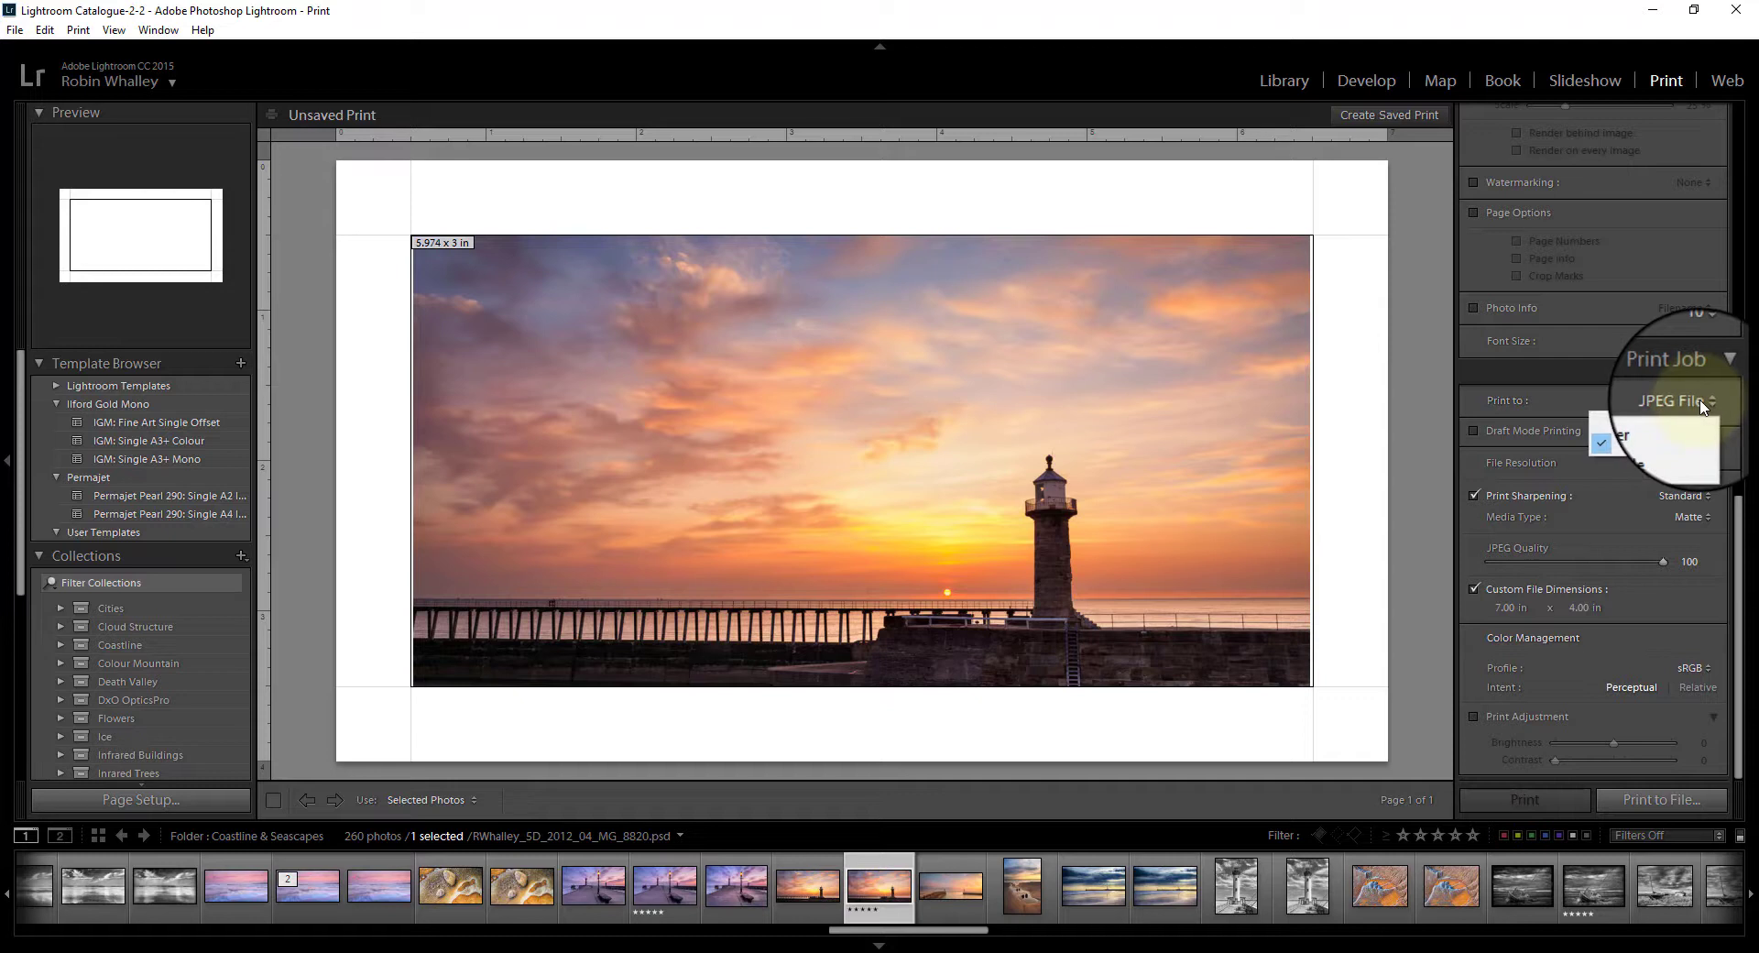
{"action": "left_click", "coordinate": [1661, 446]}
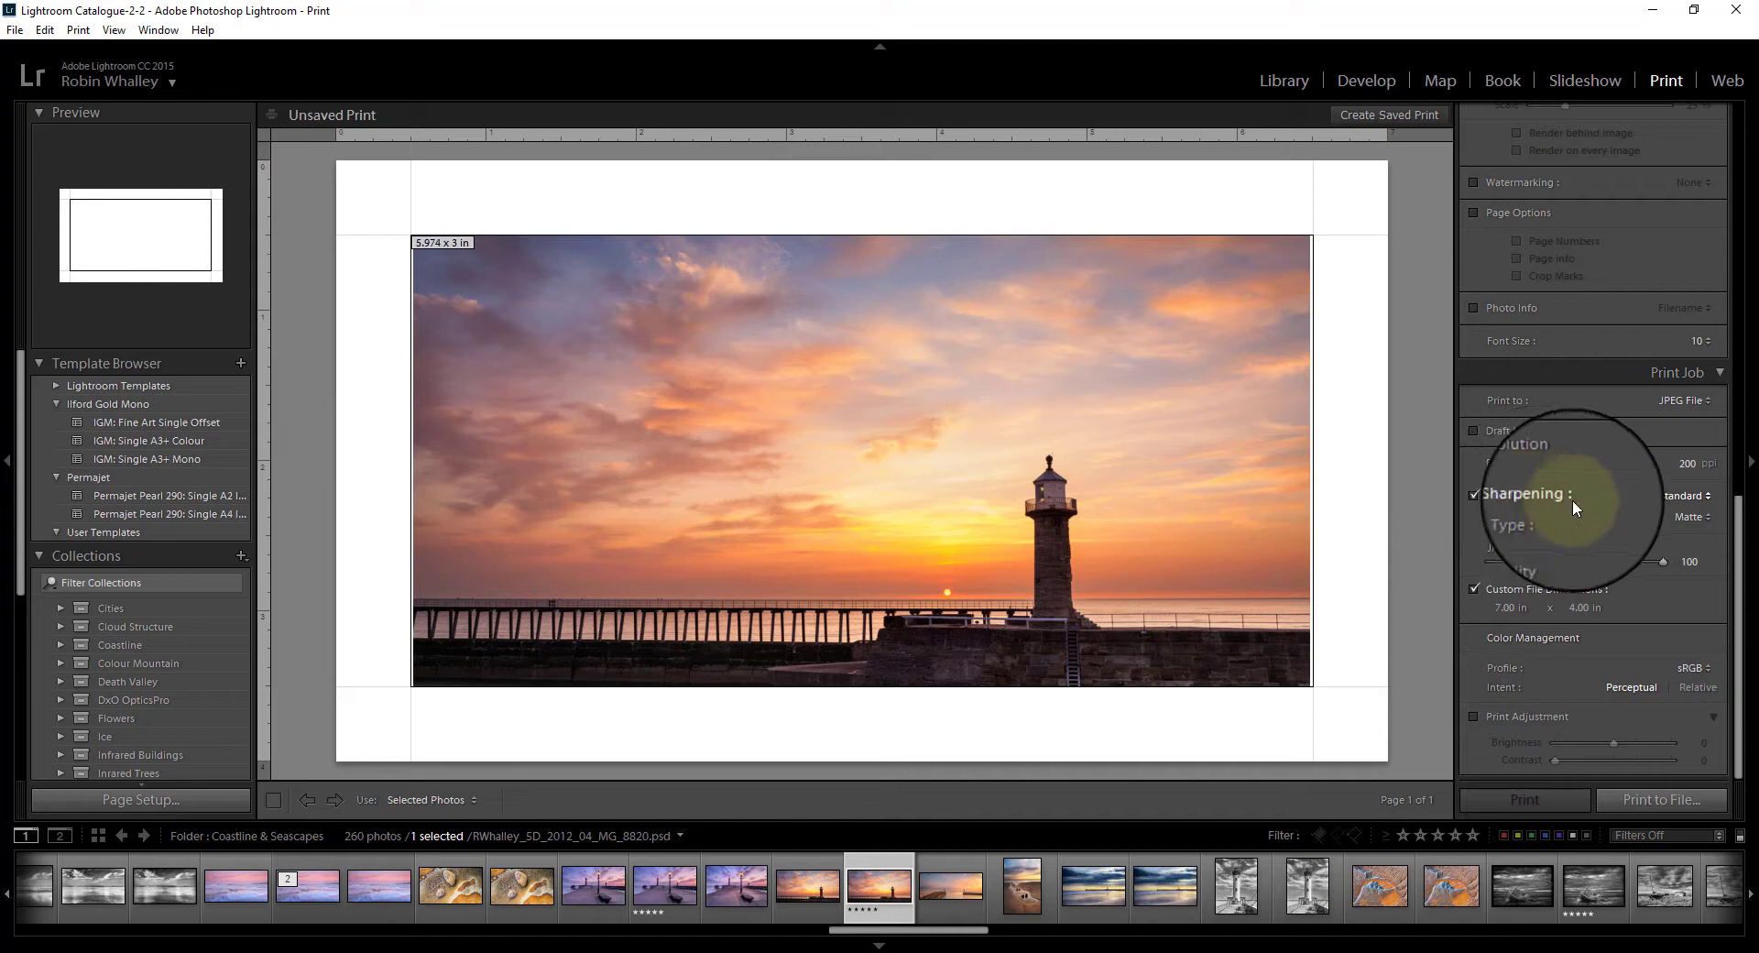
{"action": "left_click", "coordinate": [1708, 497]}
{"action": "left_click", "coordinate": [1691, 496]}
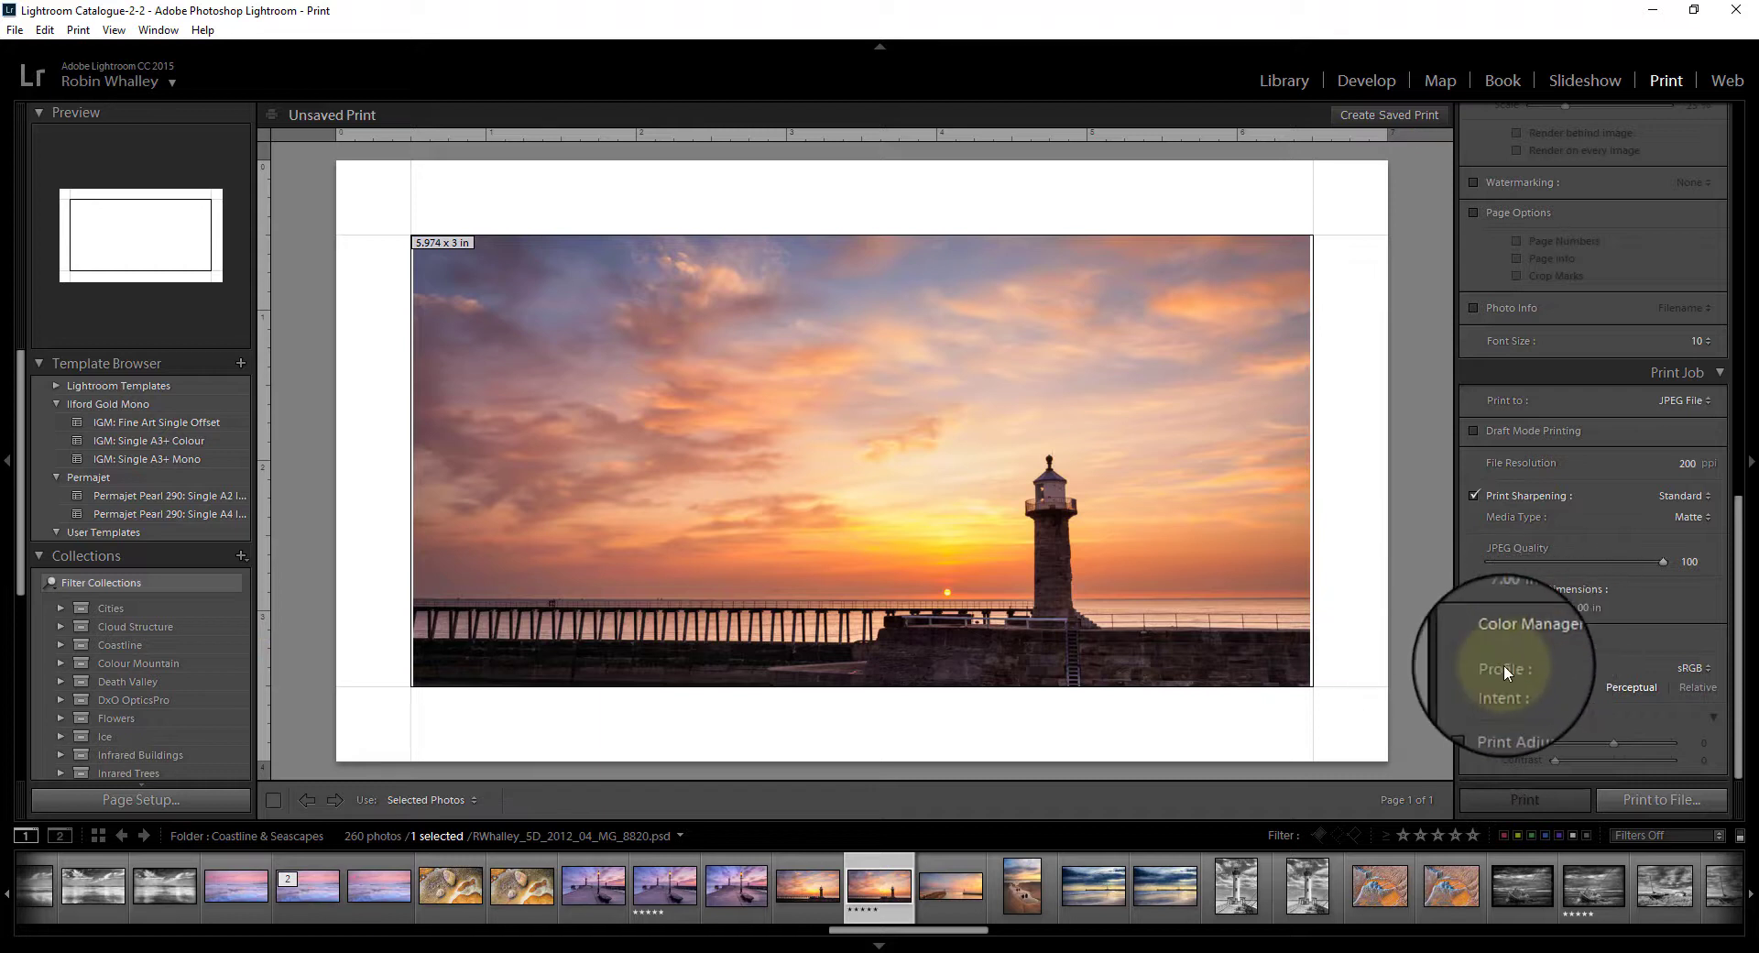
{"action": "left_click", "coordinate": [1707, 669]}
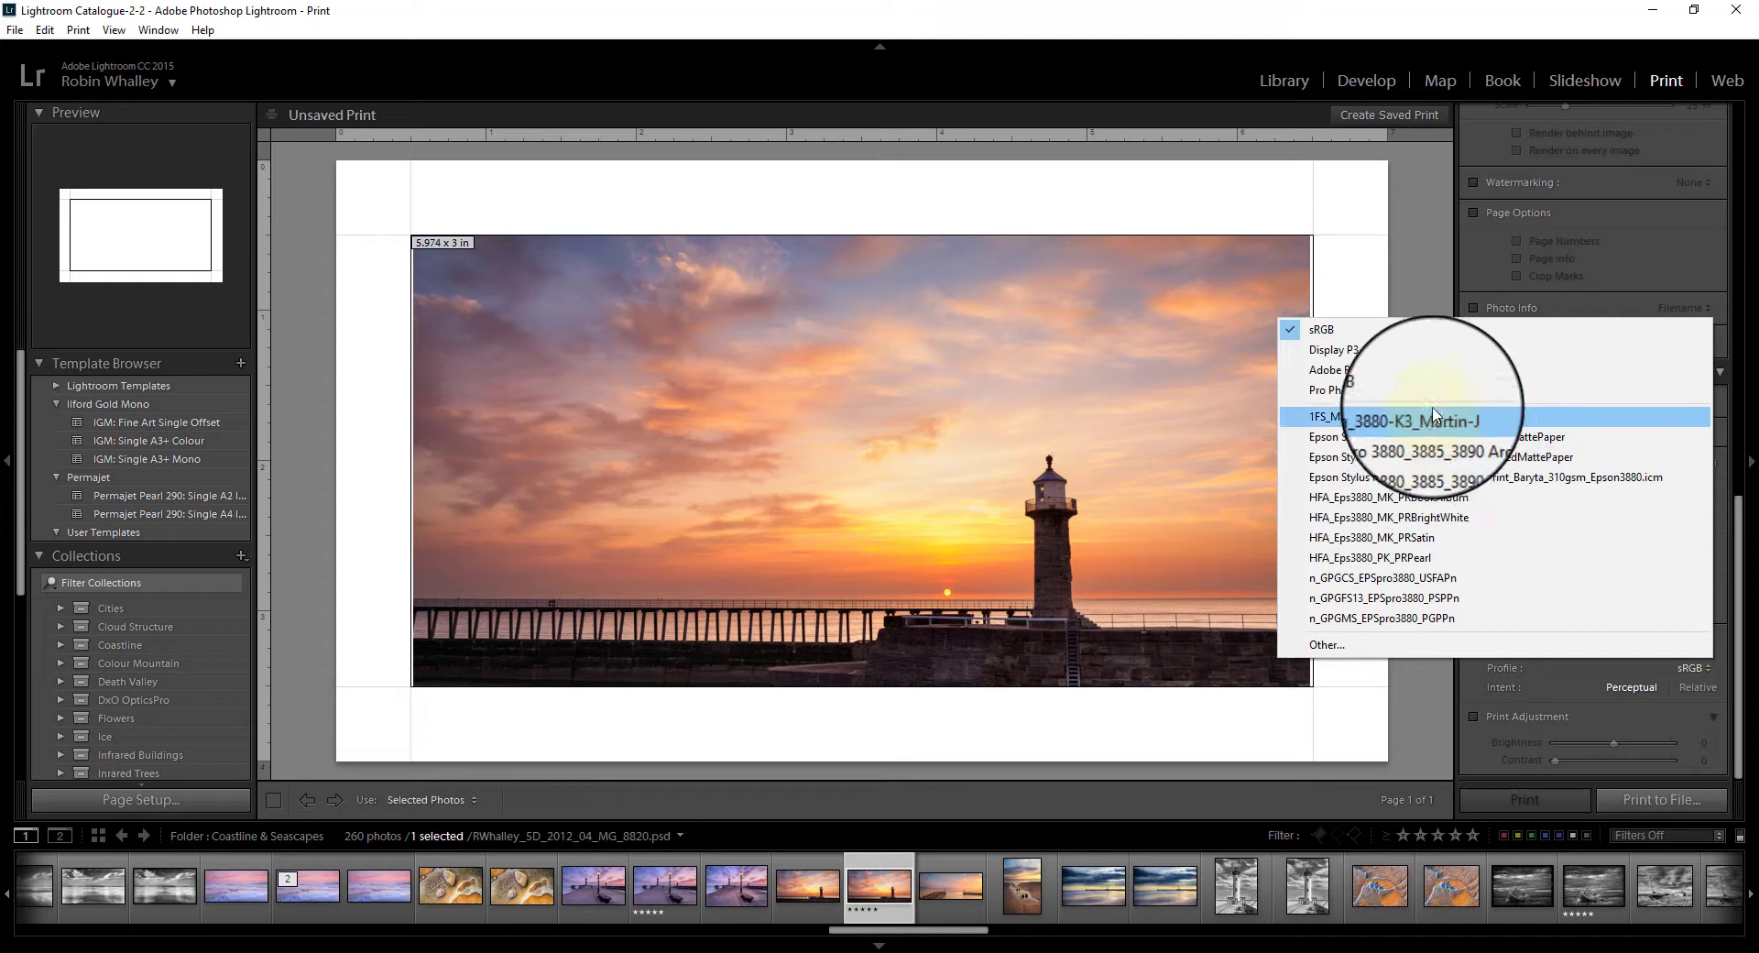
{"action": "left_click", "coordinate": [1341, 339]}
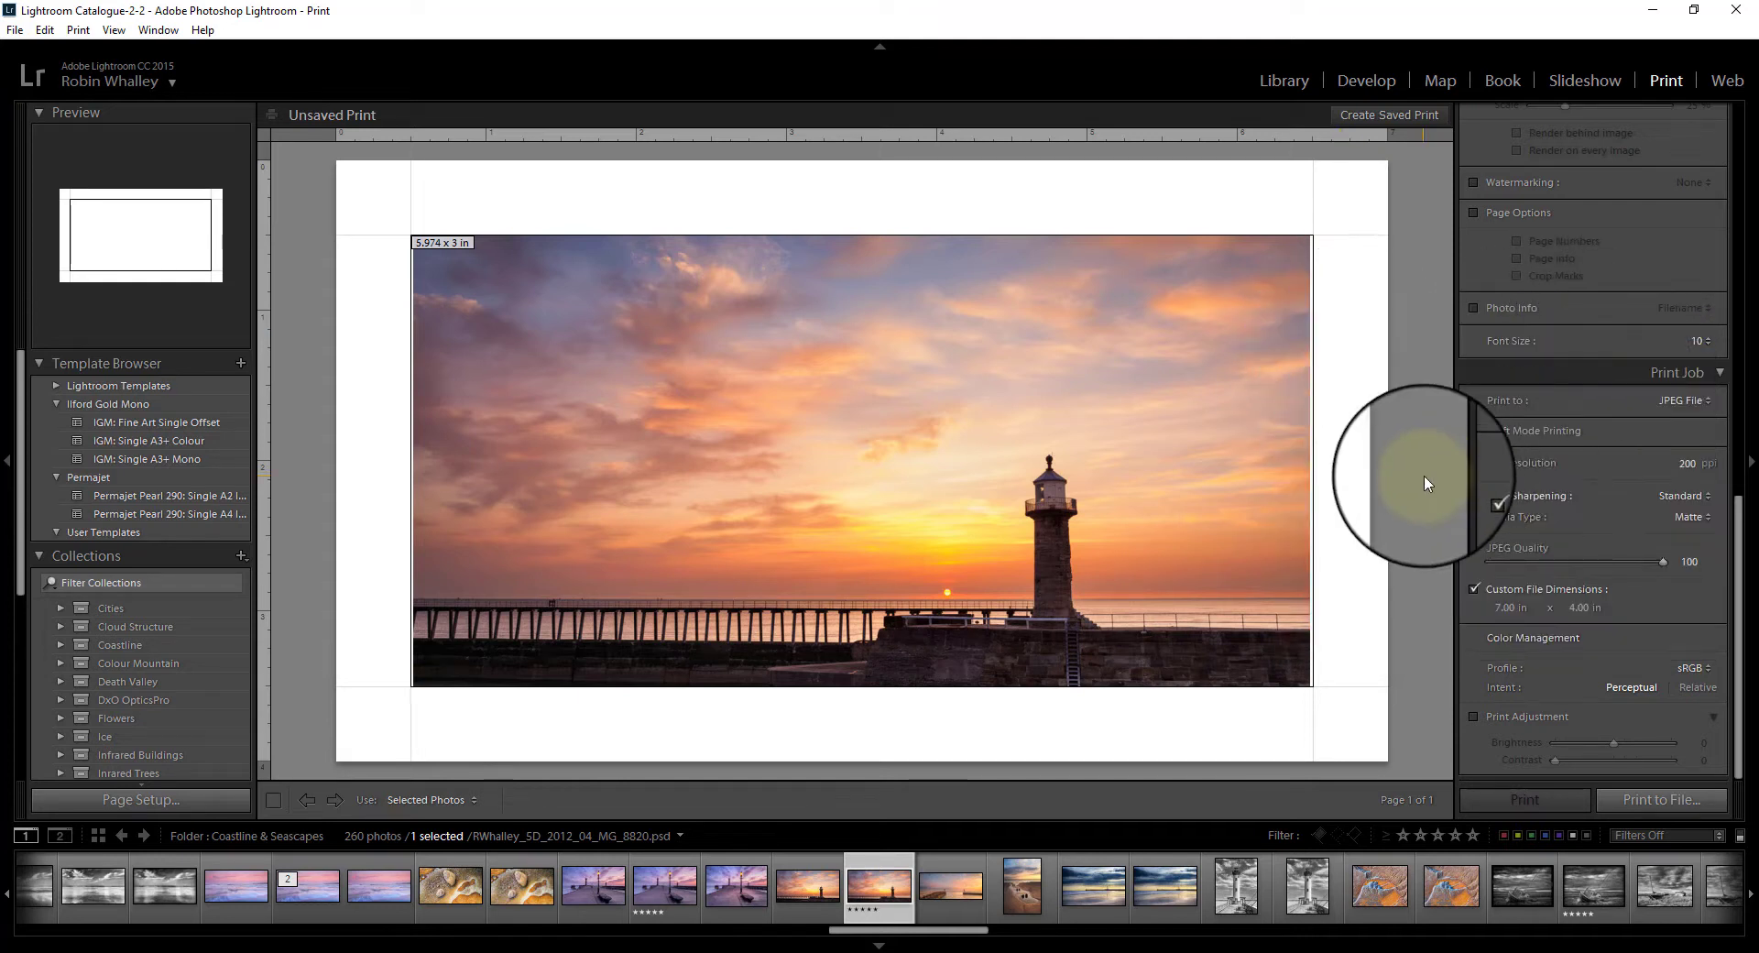
Step: Print the layout to a JPEG file named 'pier' in the Downloads folder
{"action": "left_click", "coordinate": [1667, 798]}
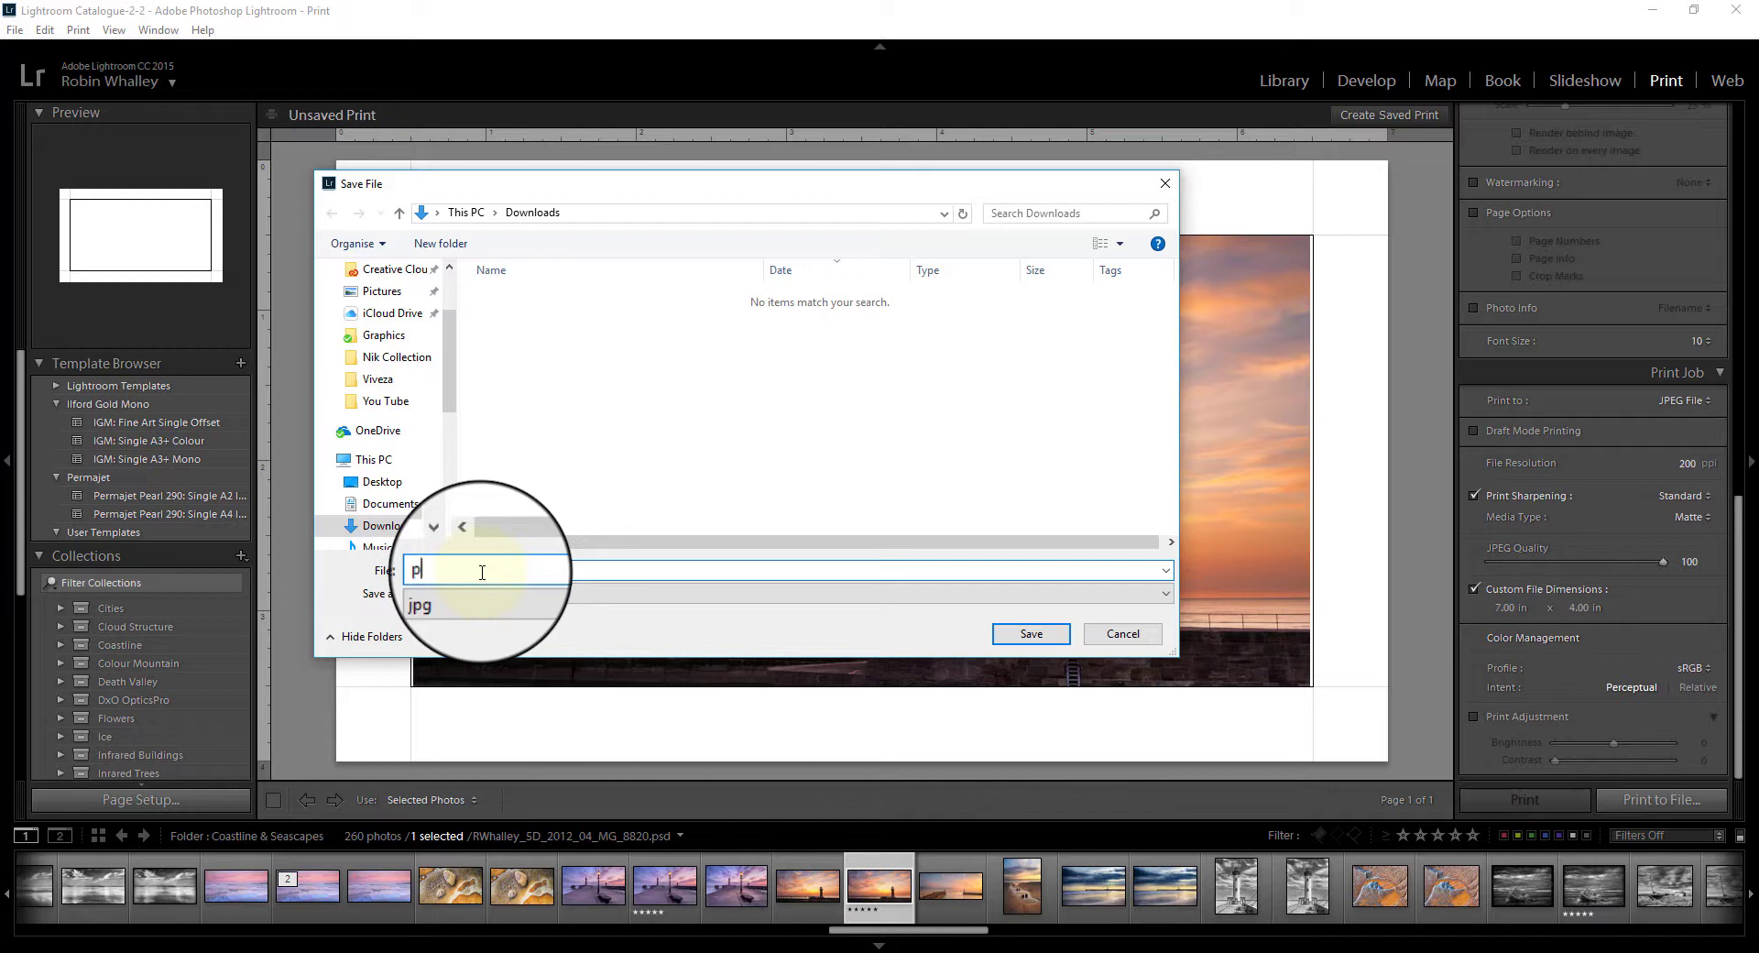
{"action": "type", "text": "pier"}
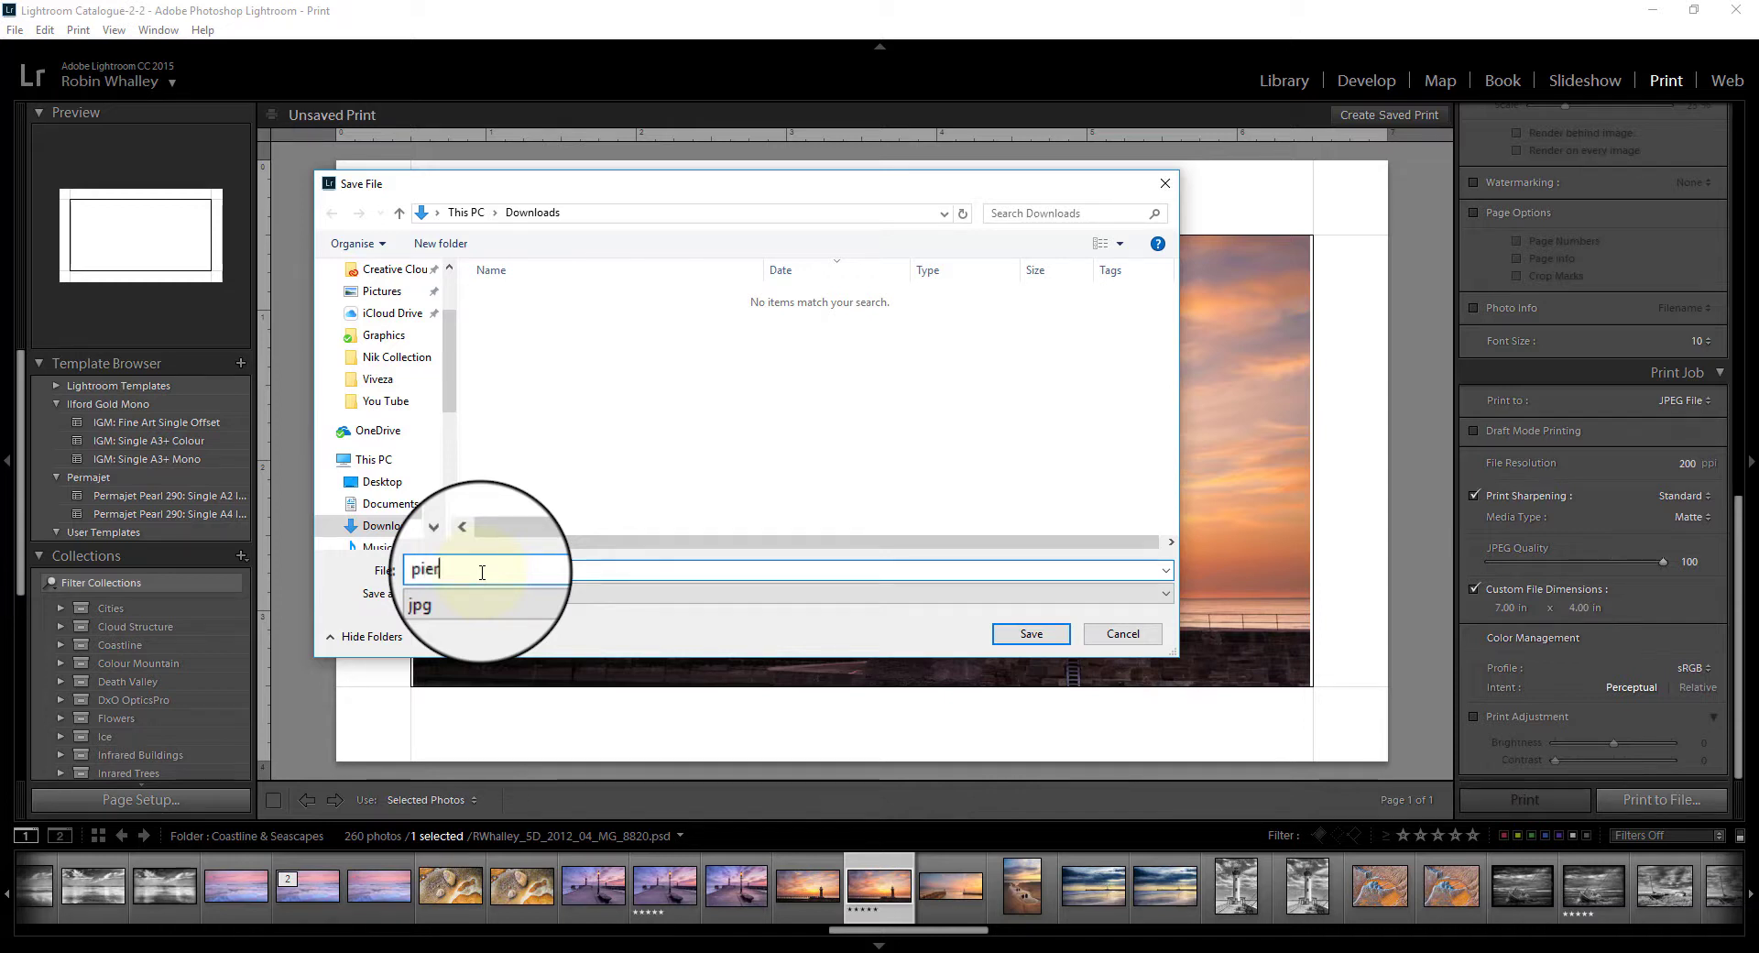
{"action": "left_click", "coordinate": [1031, 633]}
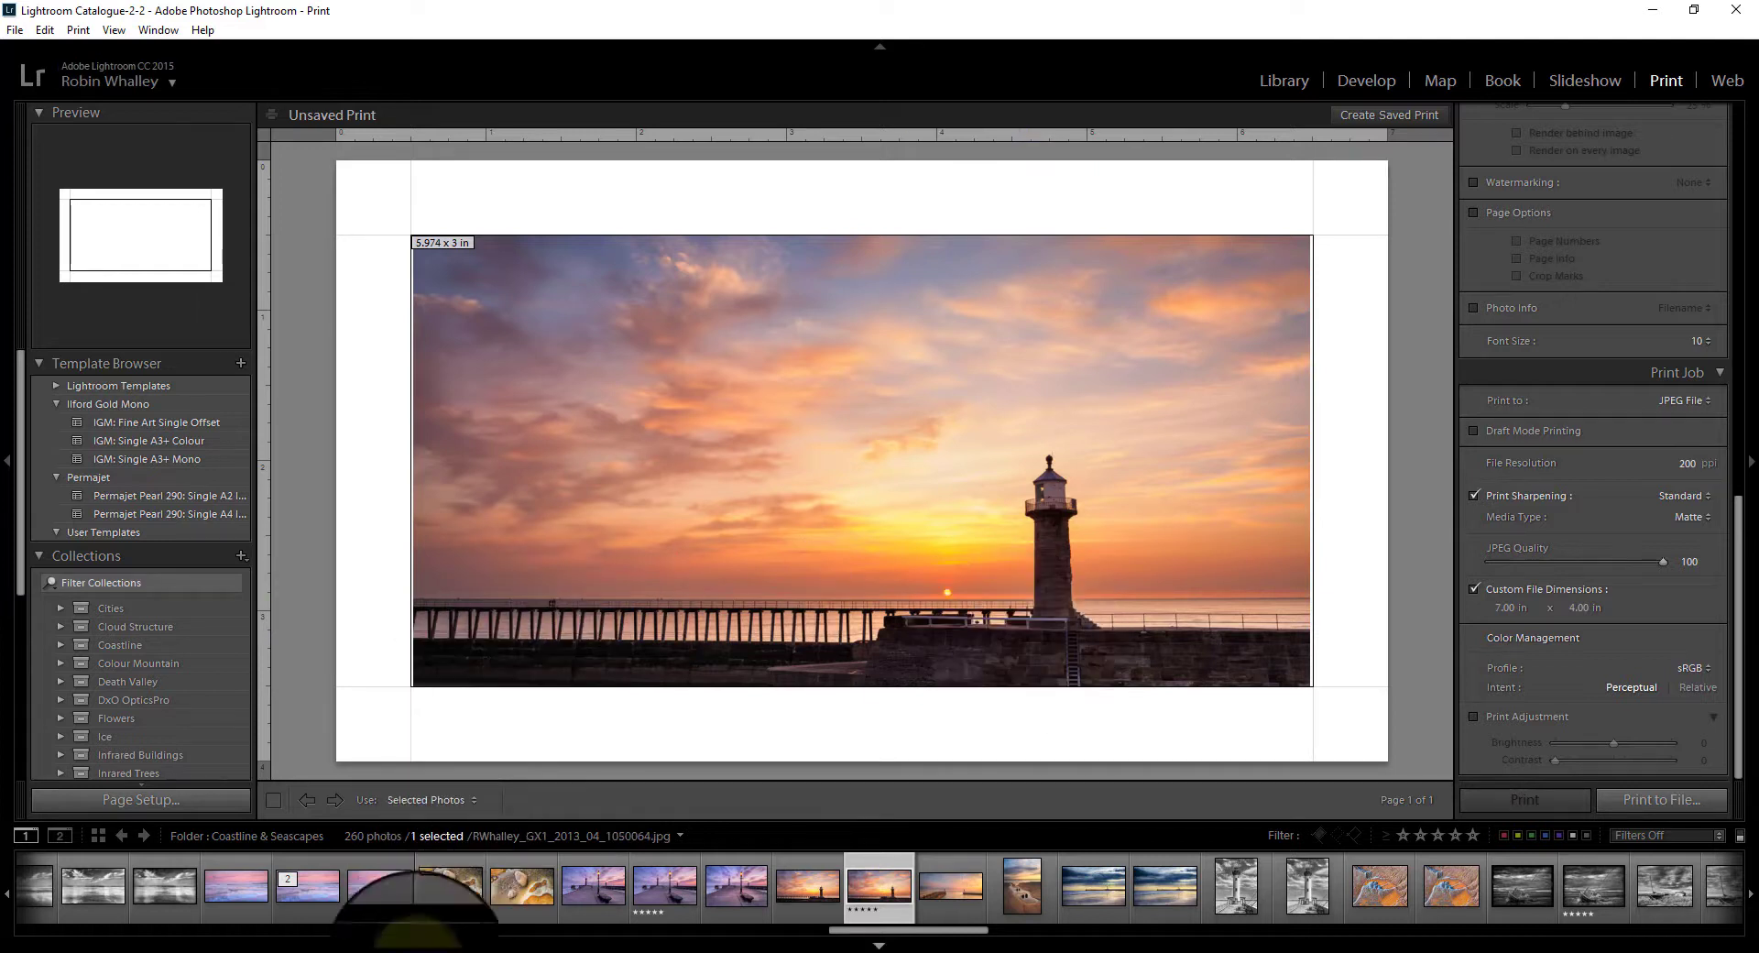
Step: View pier.jpg from Downloads in Photos to check its white border, then close Photos
{"action": "left_click", "coordinate": [431, 944]}
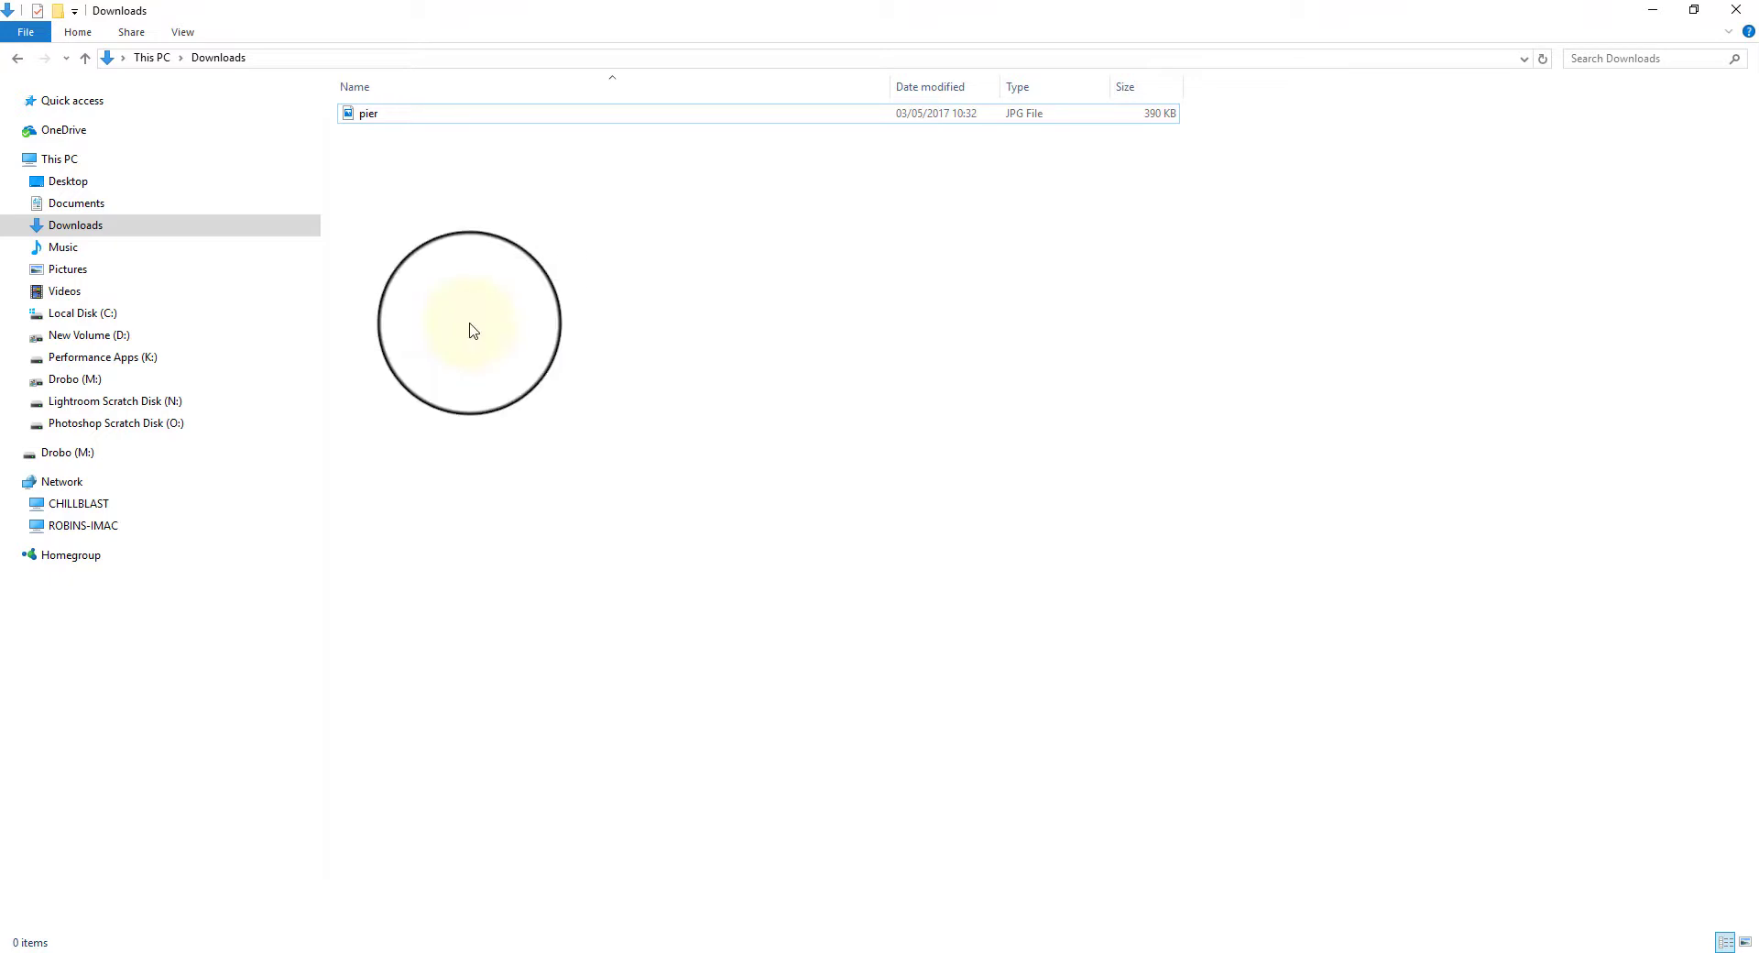
{"action": "double_click", "coordinate": [367, 114]}
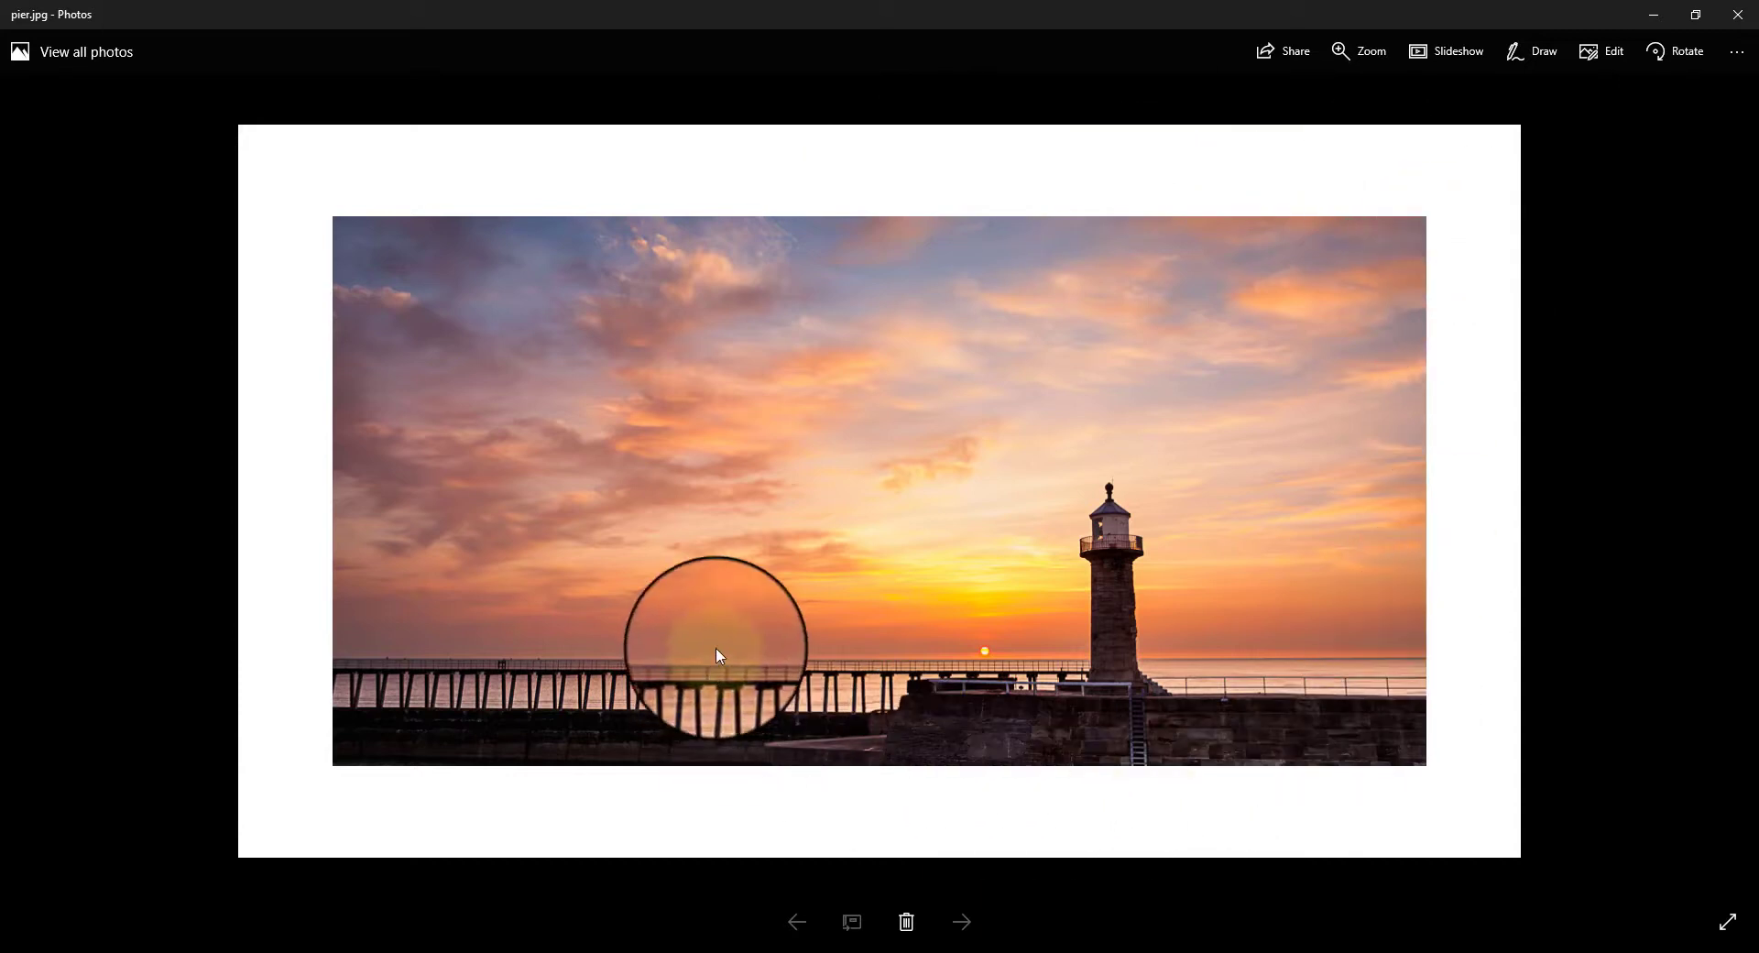
{"action": "left_click", "coordinate": [1736, 15]}
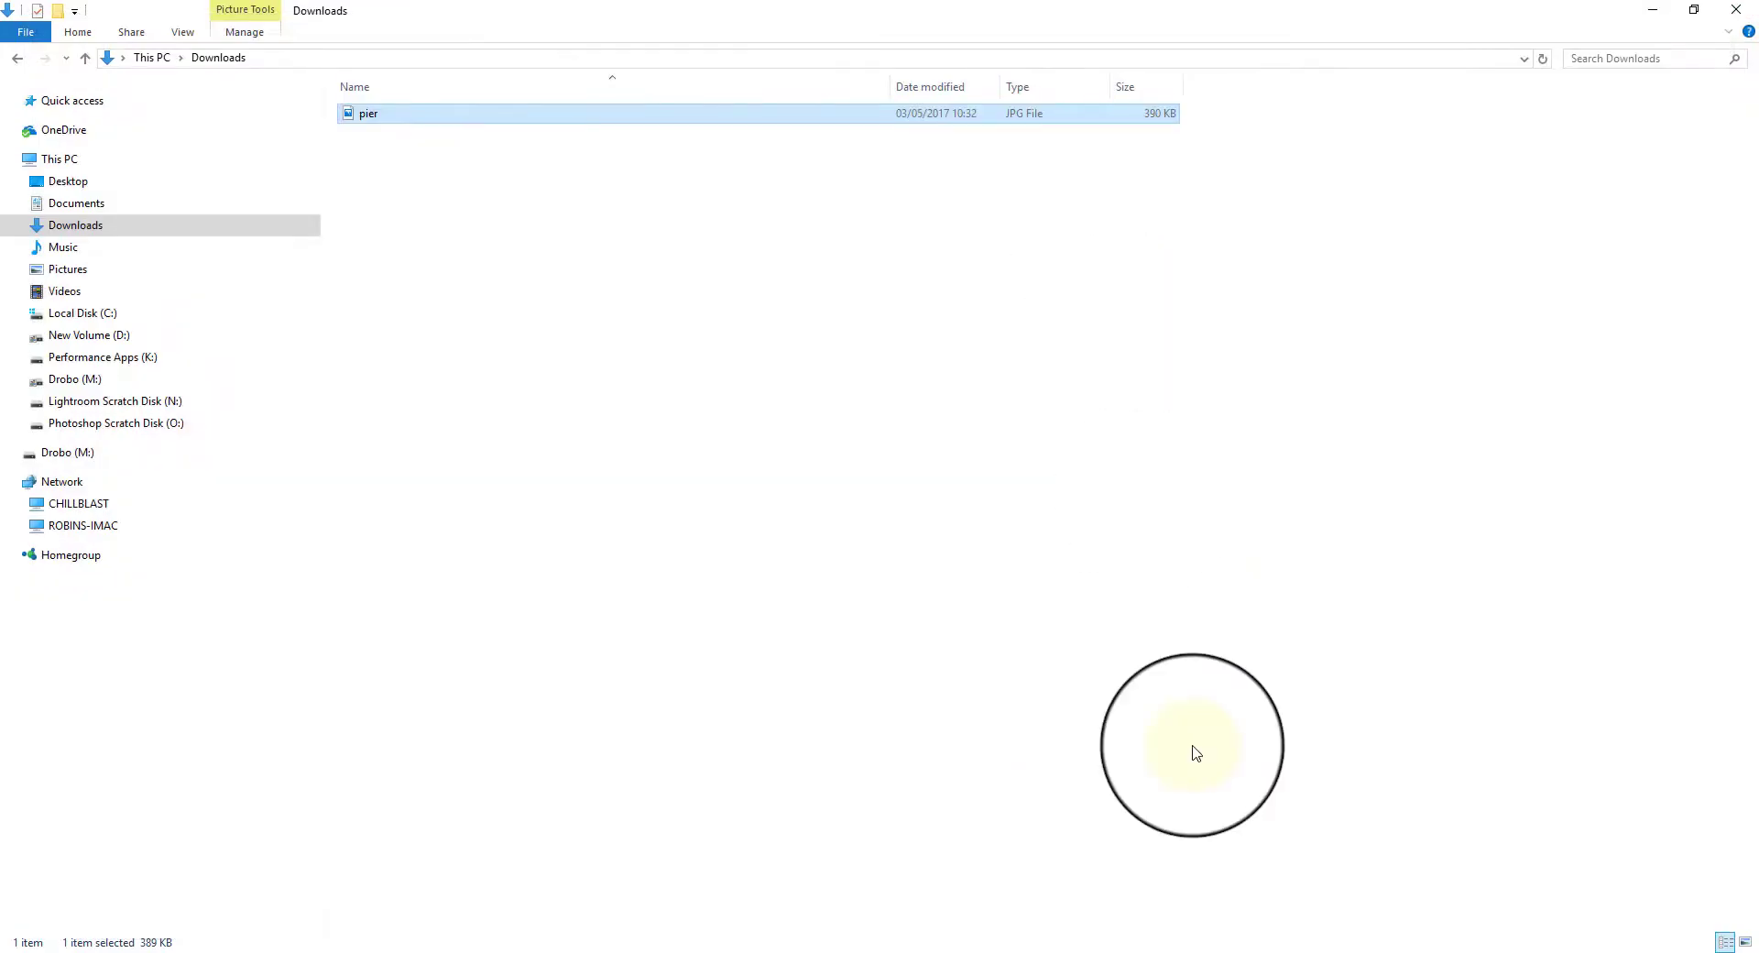
Step: Back in Lightroom, turn on a 0.2-width black stroke border around the lighthouse photo
{"action": "left_click", "coordinate": [746, 951]}
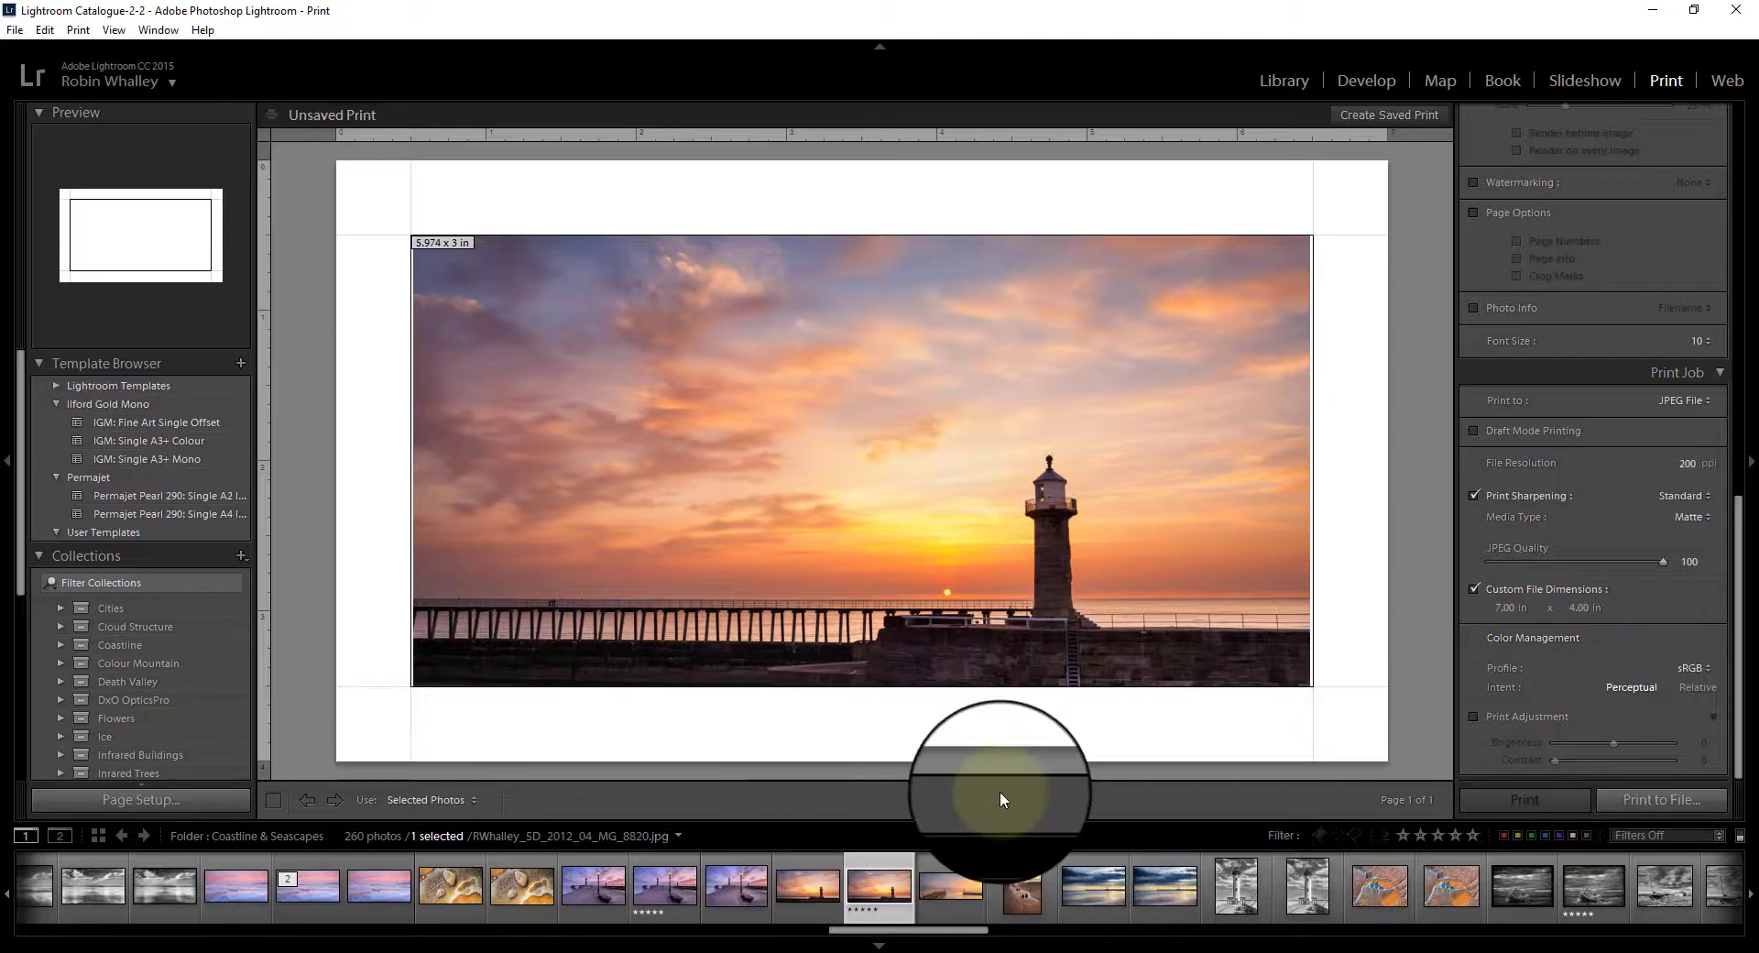
{"action": "left_click_drag", "start_coordinate": [1739, 586], "coordinate": [1754, 119]}
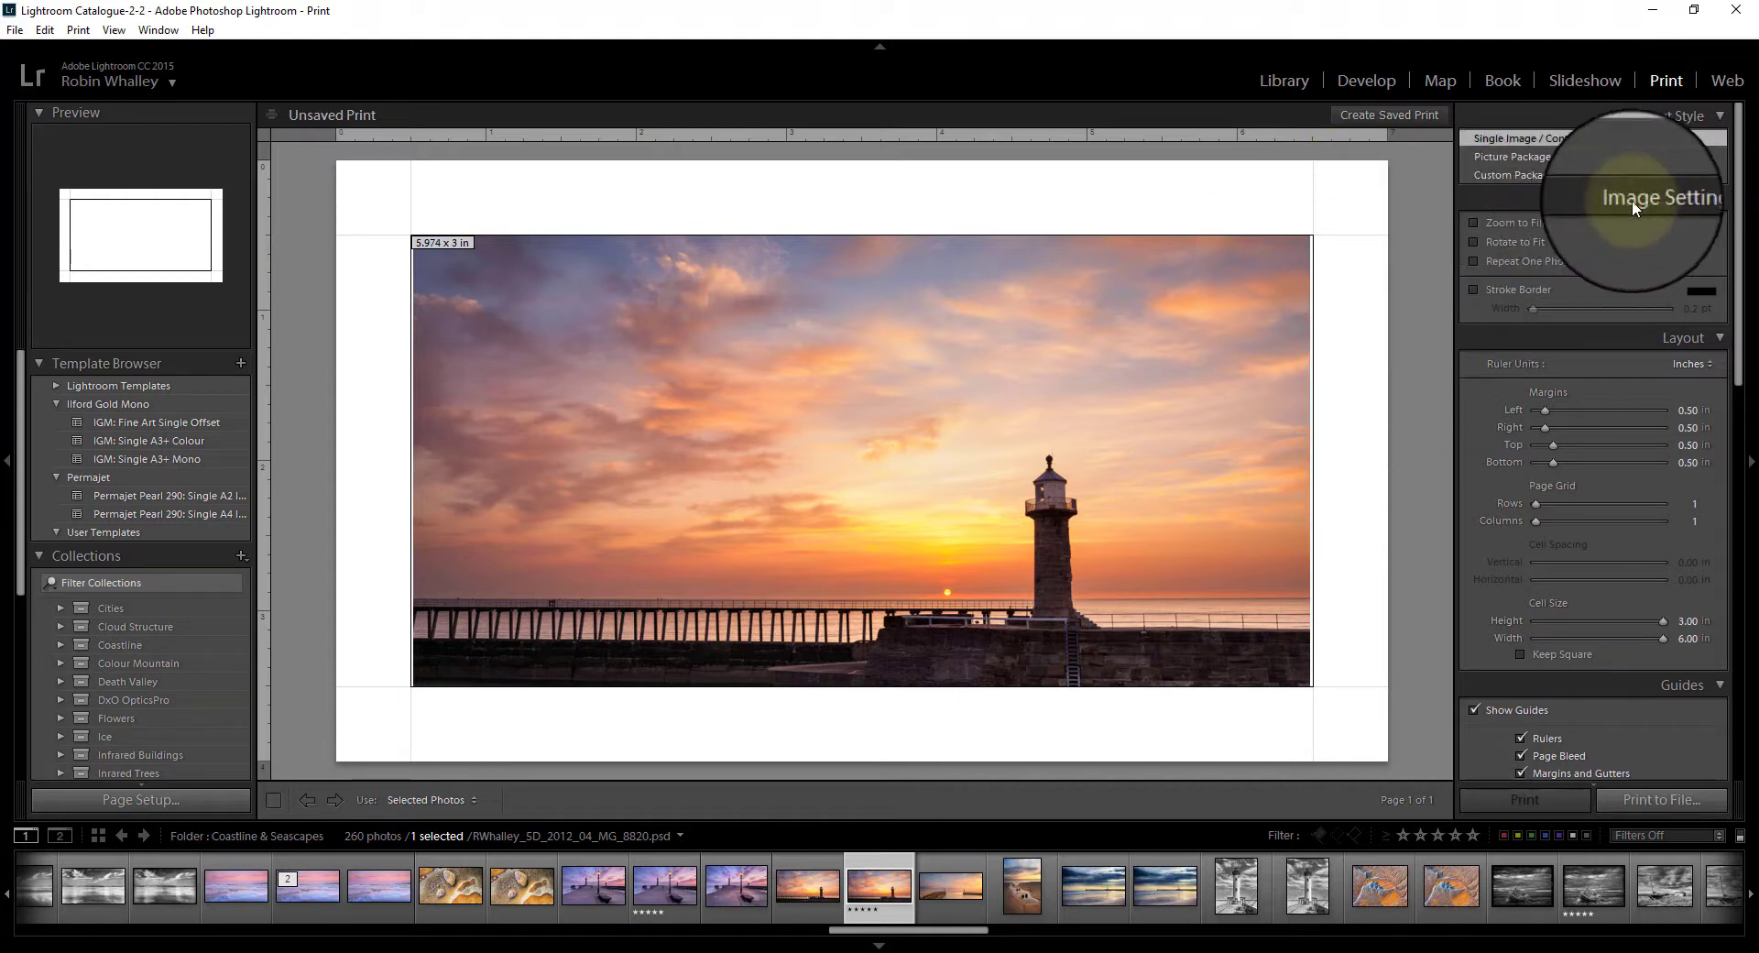
{"action": "left_click", "coordinate": [1471, 285]}
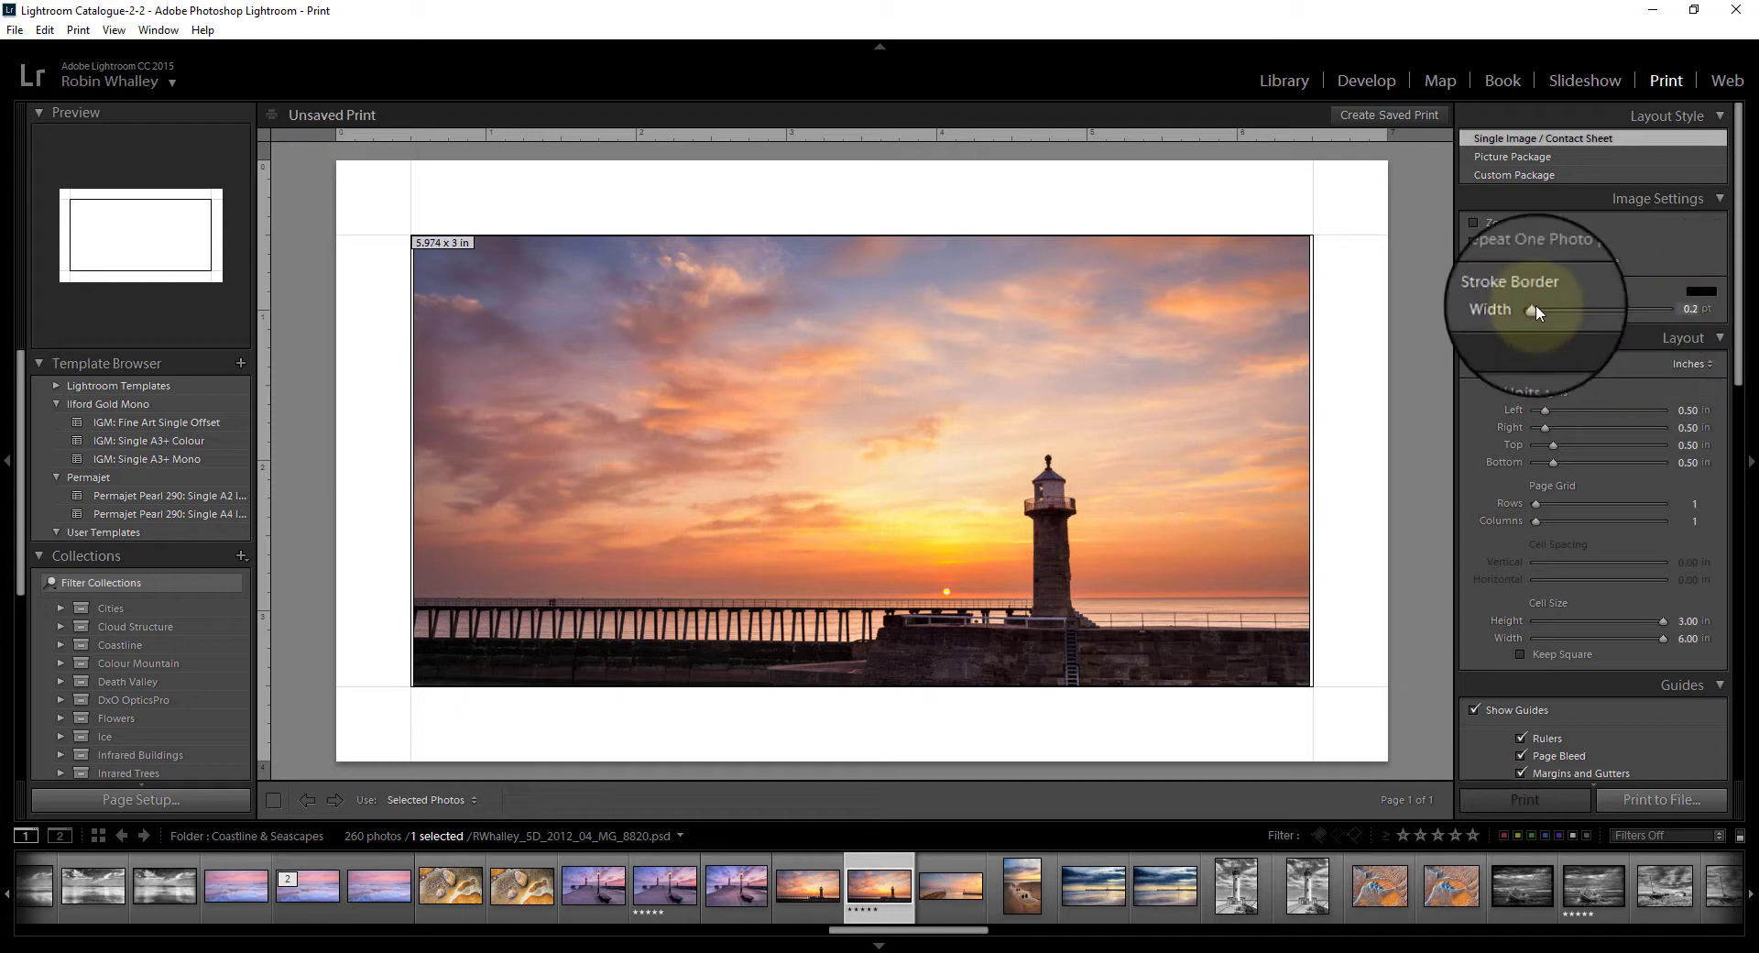
{"action": "left_click", "coordinate": [1698, 290]}
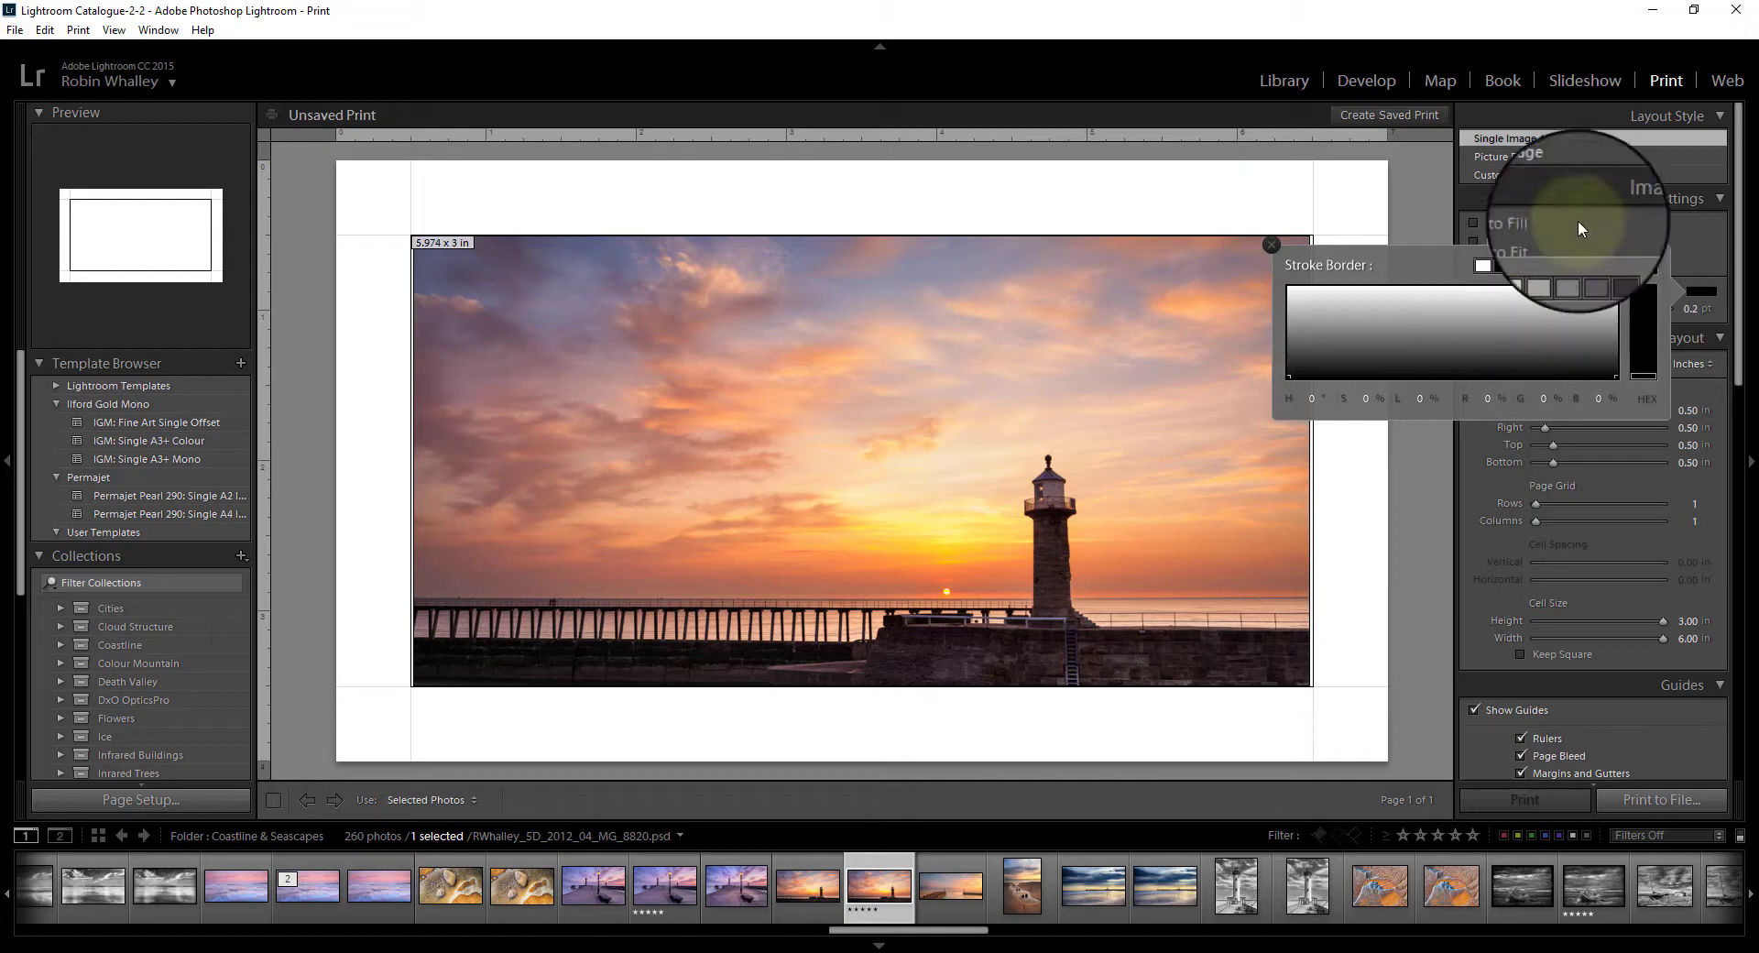
{"action": "left_click", "coordinate": [1712, 244]}
Step: Re-save the stroke-bordered layout over pier.jpg in Downloads, confirming the replacement
{"action": "scroll", "coordinate": [1712, 245], "scroll_direction": "down", "scroll_amount": 10}
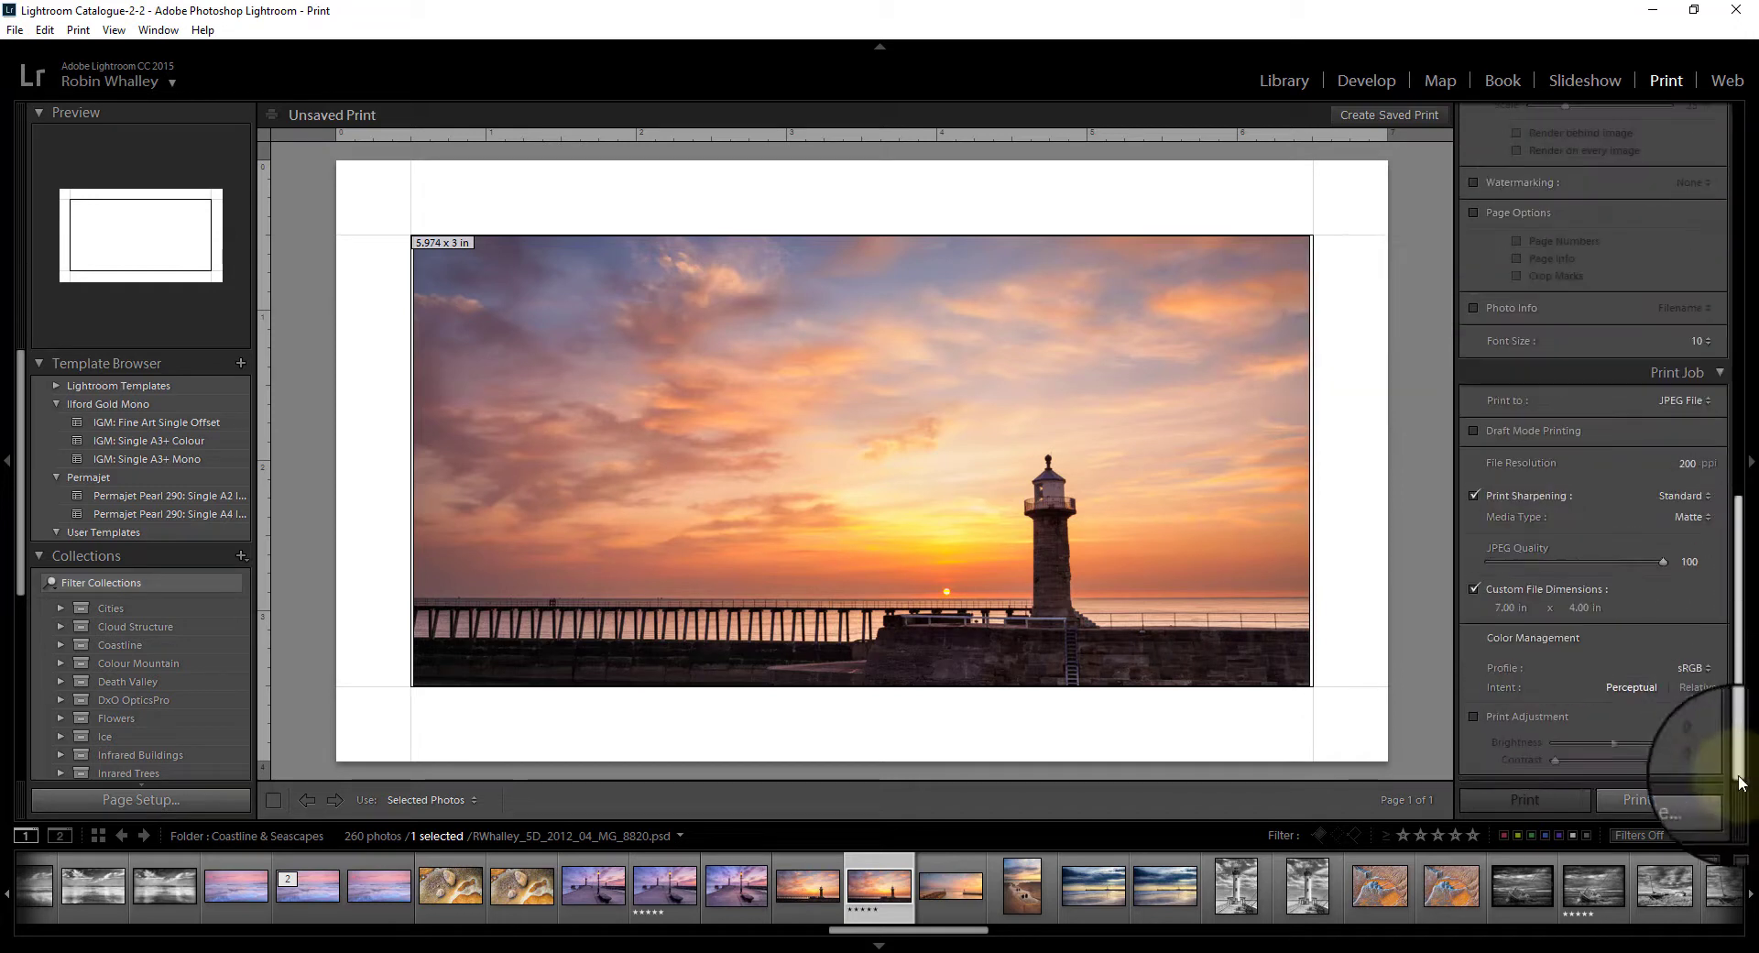
{"action": "left_click", "coordinate": [1671, 799]}
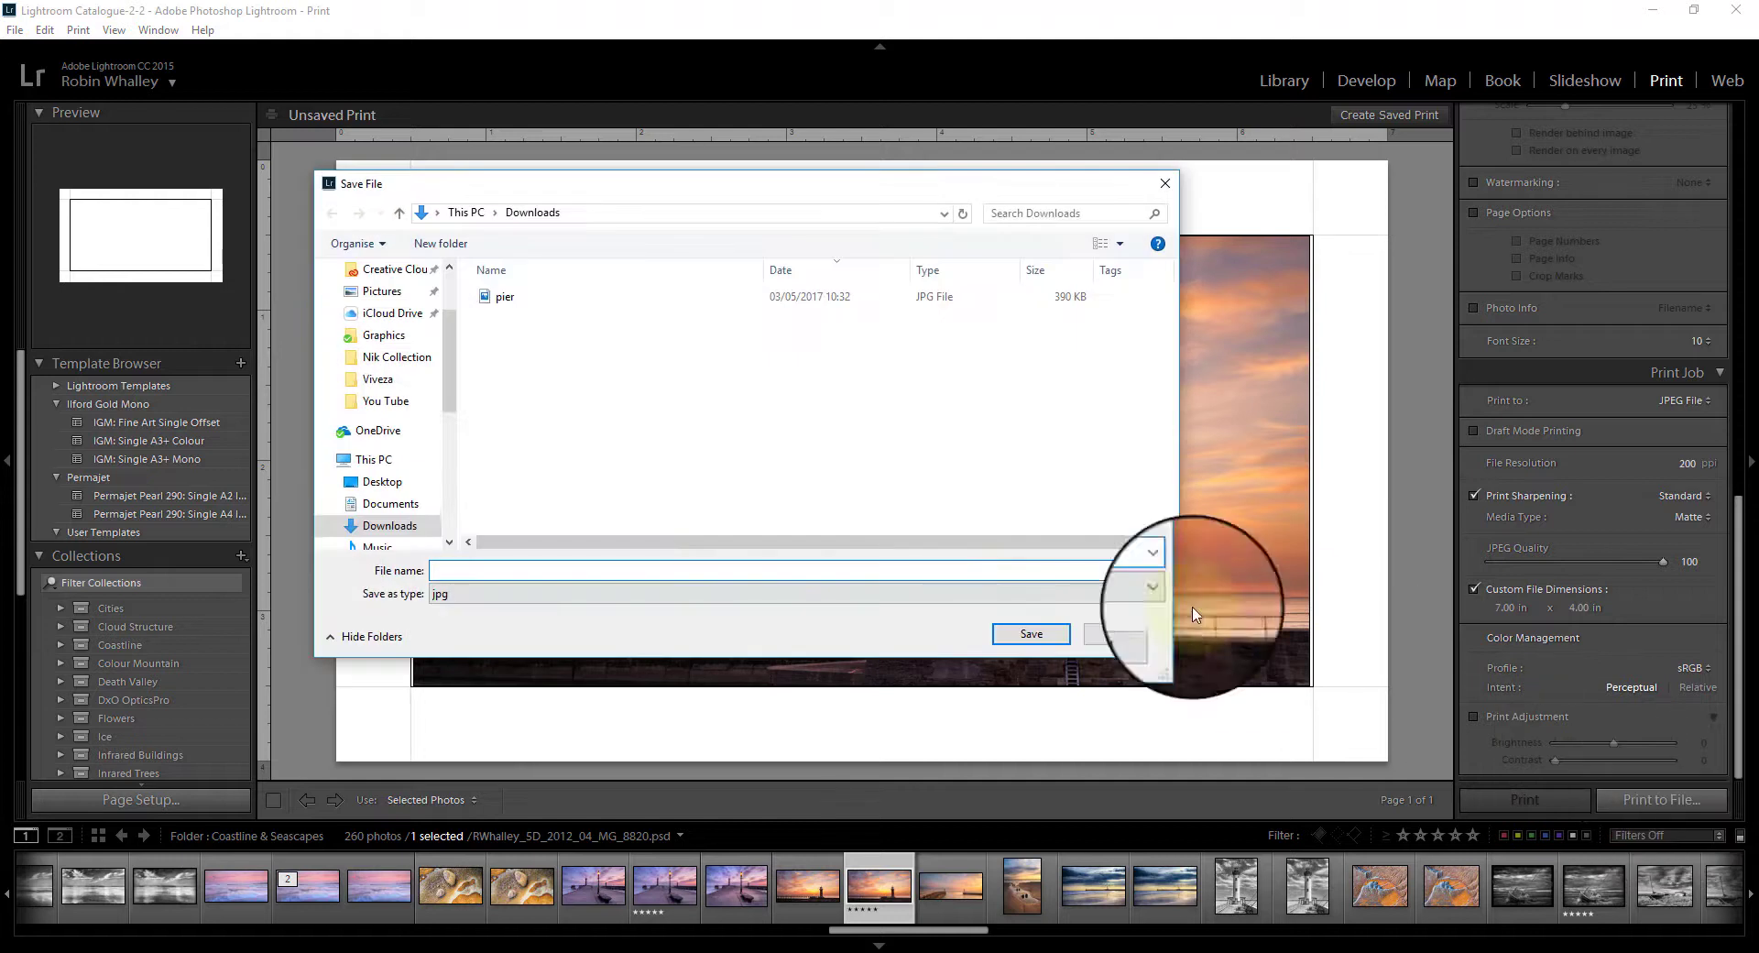
{"action": "left_click", "coordinate": [506, 299]}
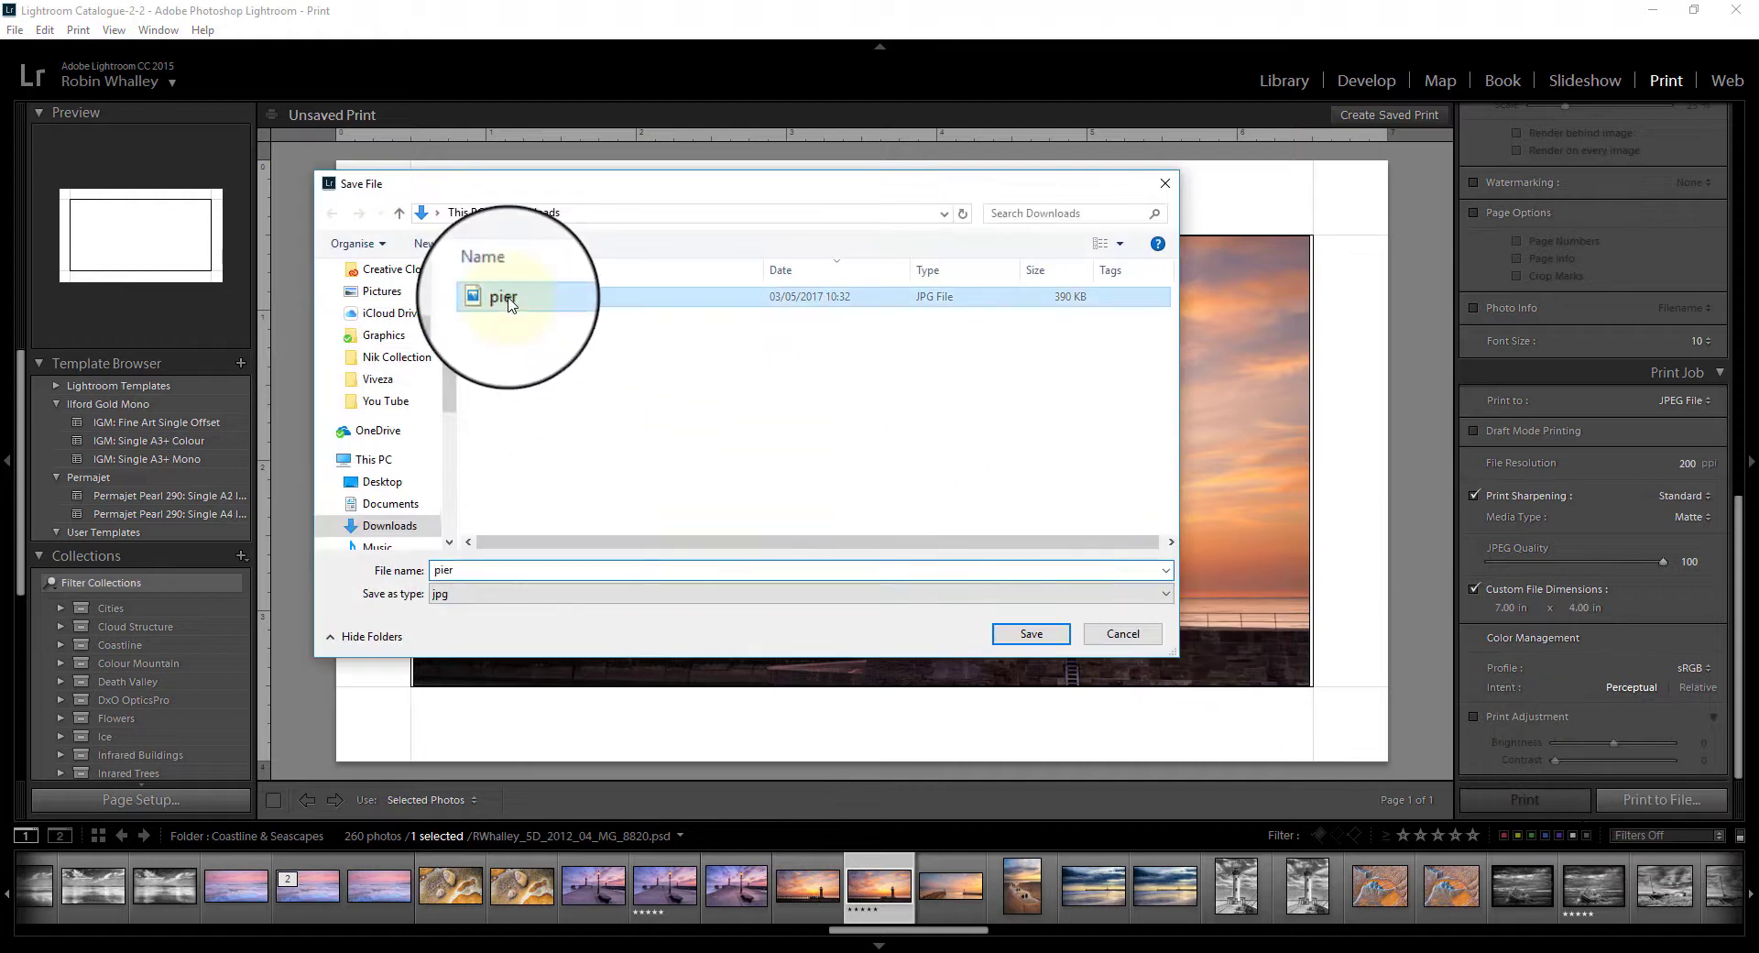
{"action": "left_click", "coordinate": [1031, 634]}
{"action": "left_click", "coordinate": [919, 487]}
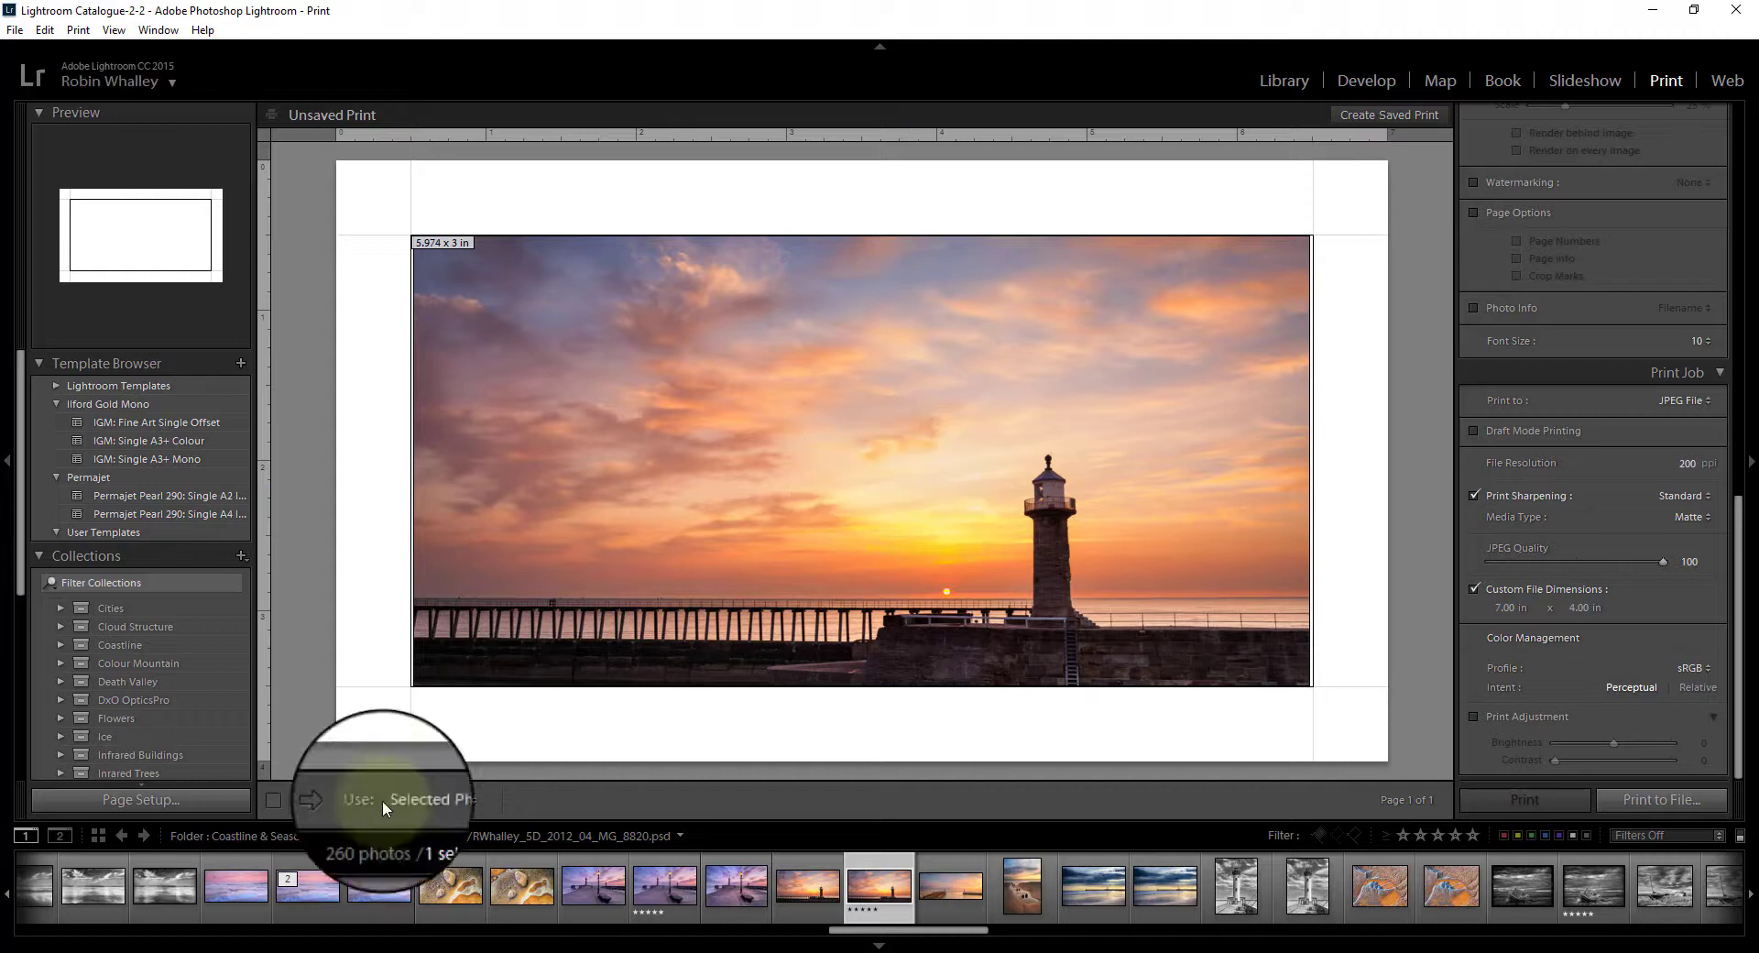
{"action": "left_click", "coordinate": [459, 852]}
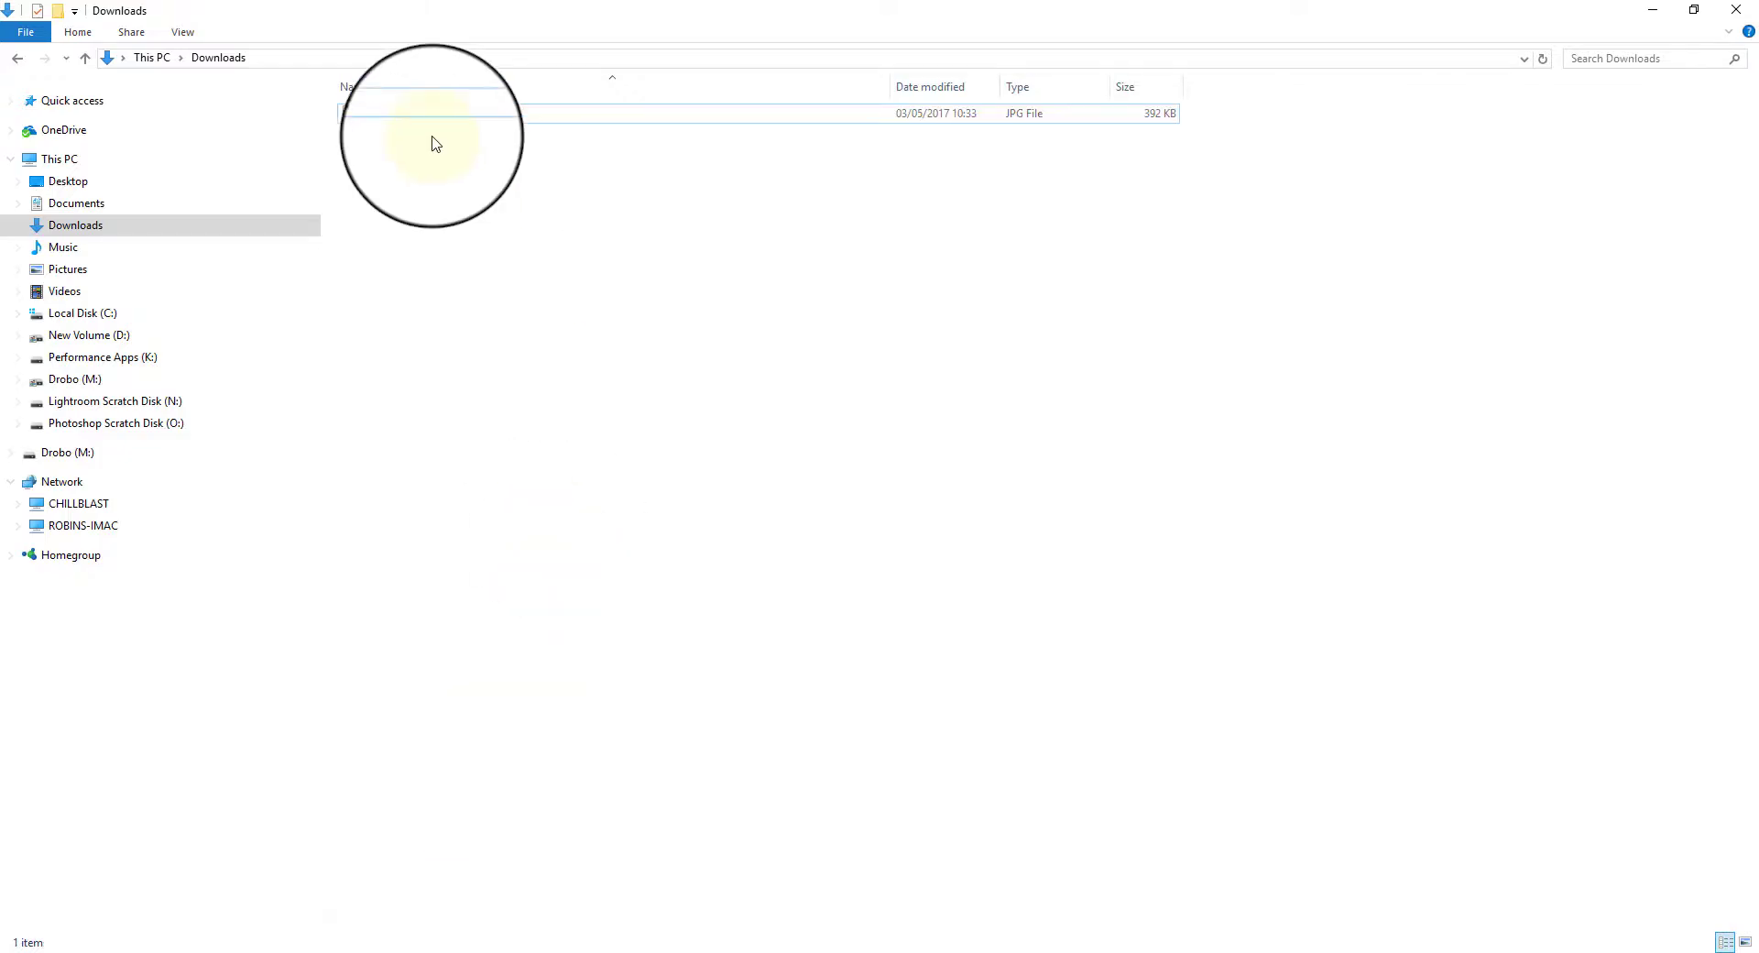
Step: View pier.jpg in Photos to confirm its thin black frame, then return to Lightroom's Print module
{"action": "double_click", "coordinate": [373, 119]}
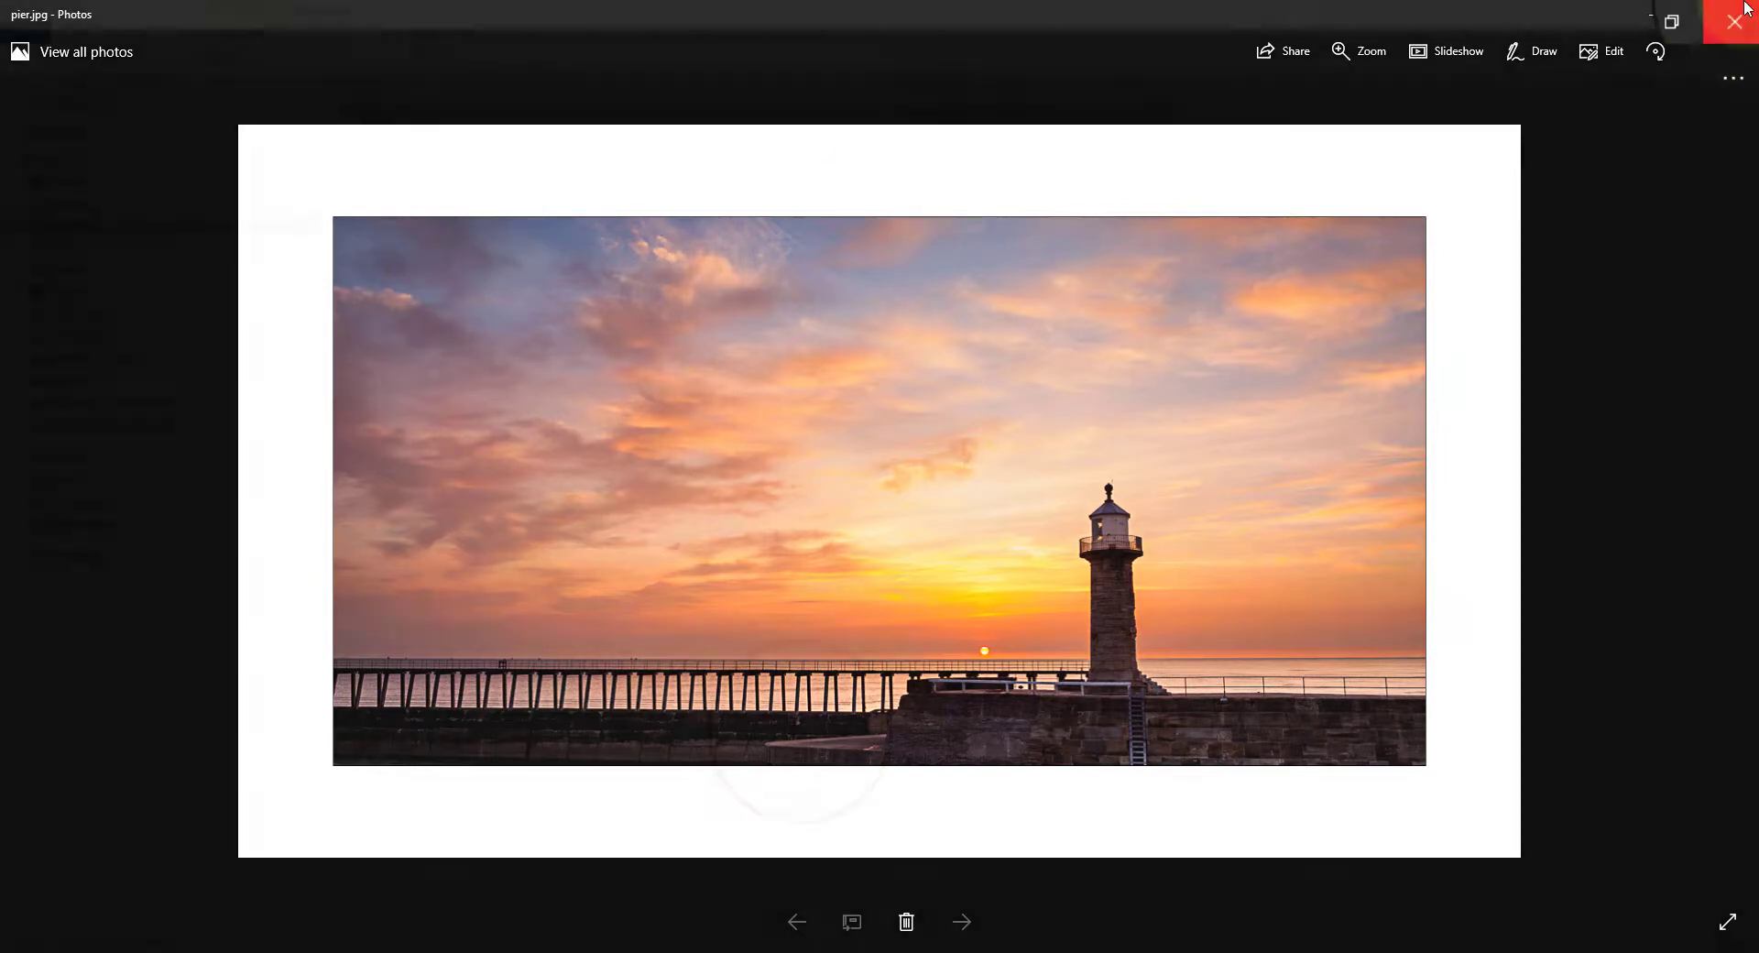
{"action": "left_click", "coordinate": [1737, 14]}
{"action": "left_click", "coordinate": [763, 952]}
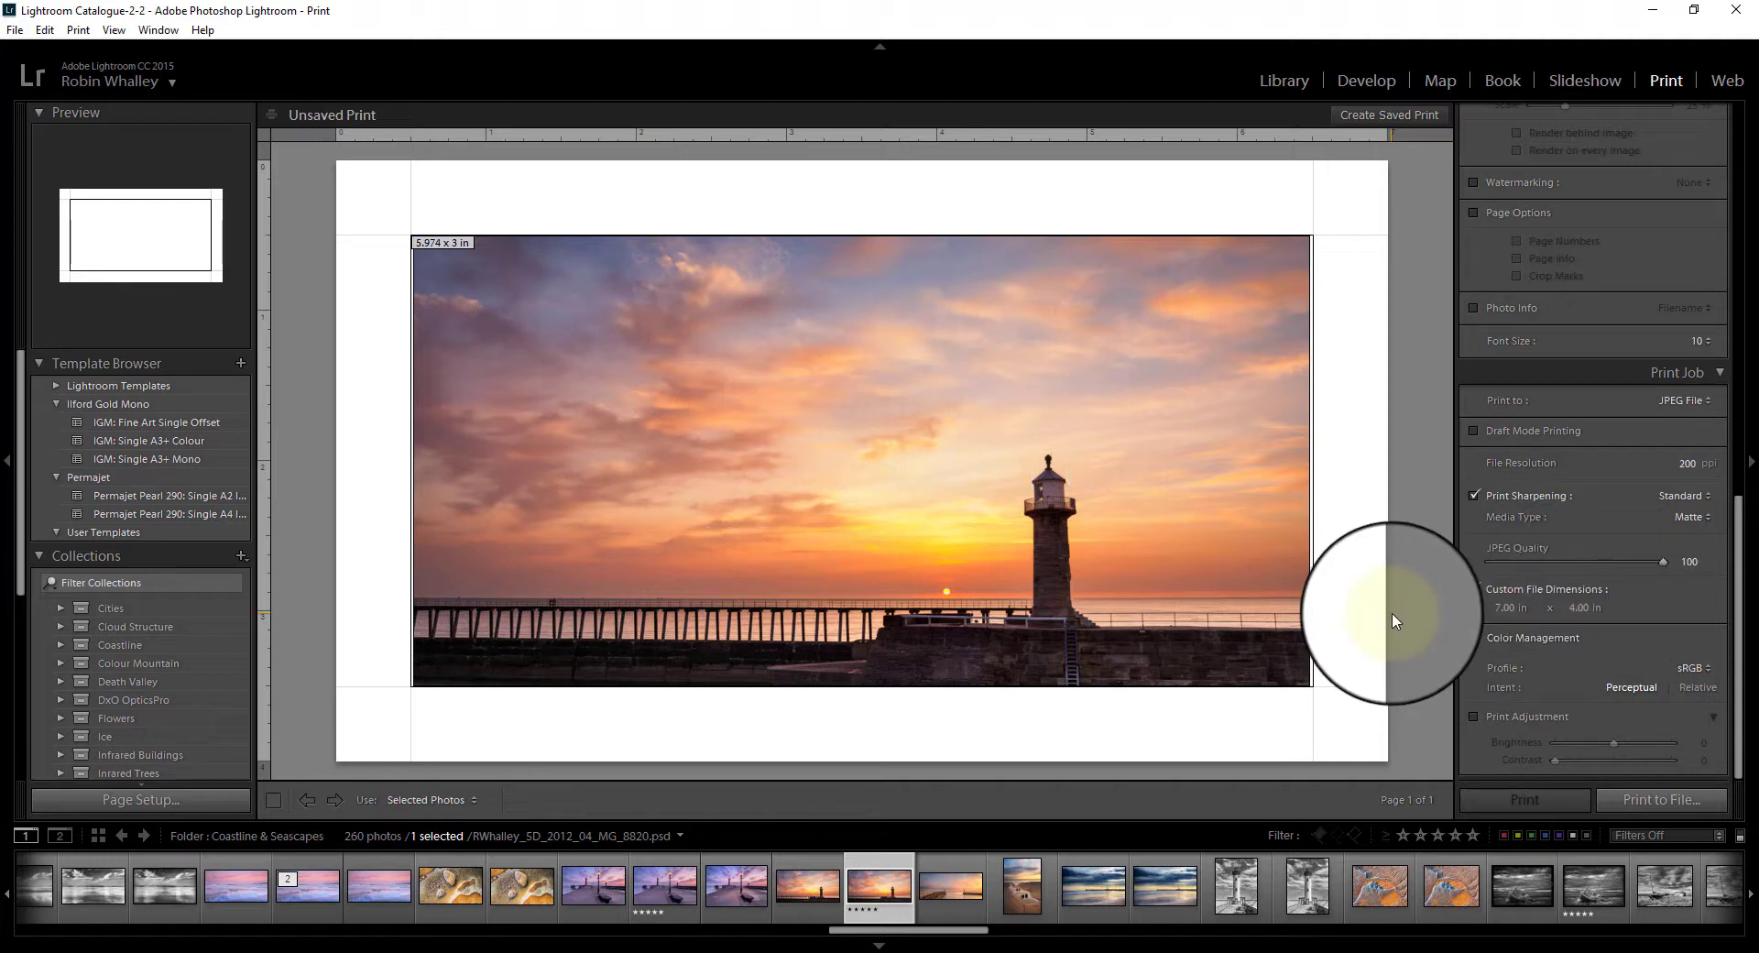
{"action": "scroll", "coordinate": [1393, 620], "scroll_direction": "up", "scroll_amount": 15}
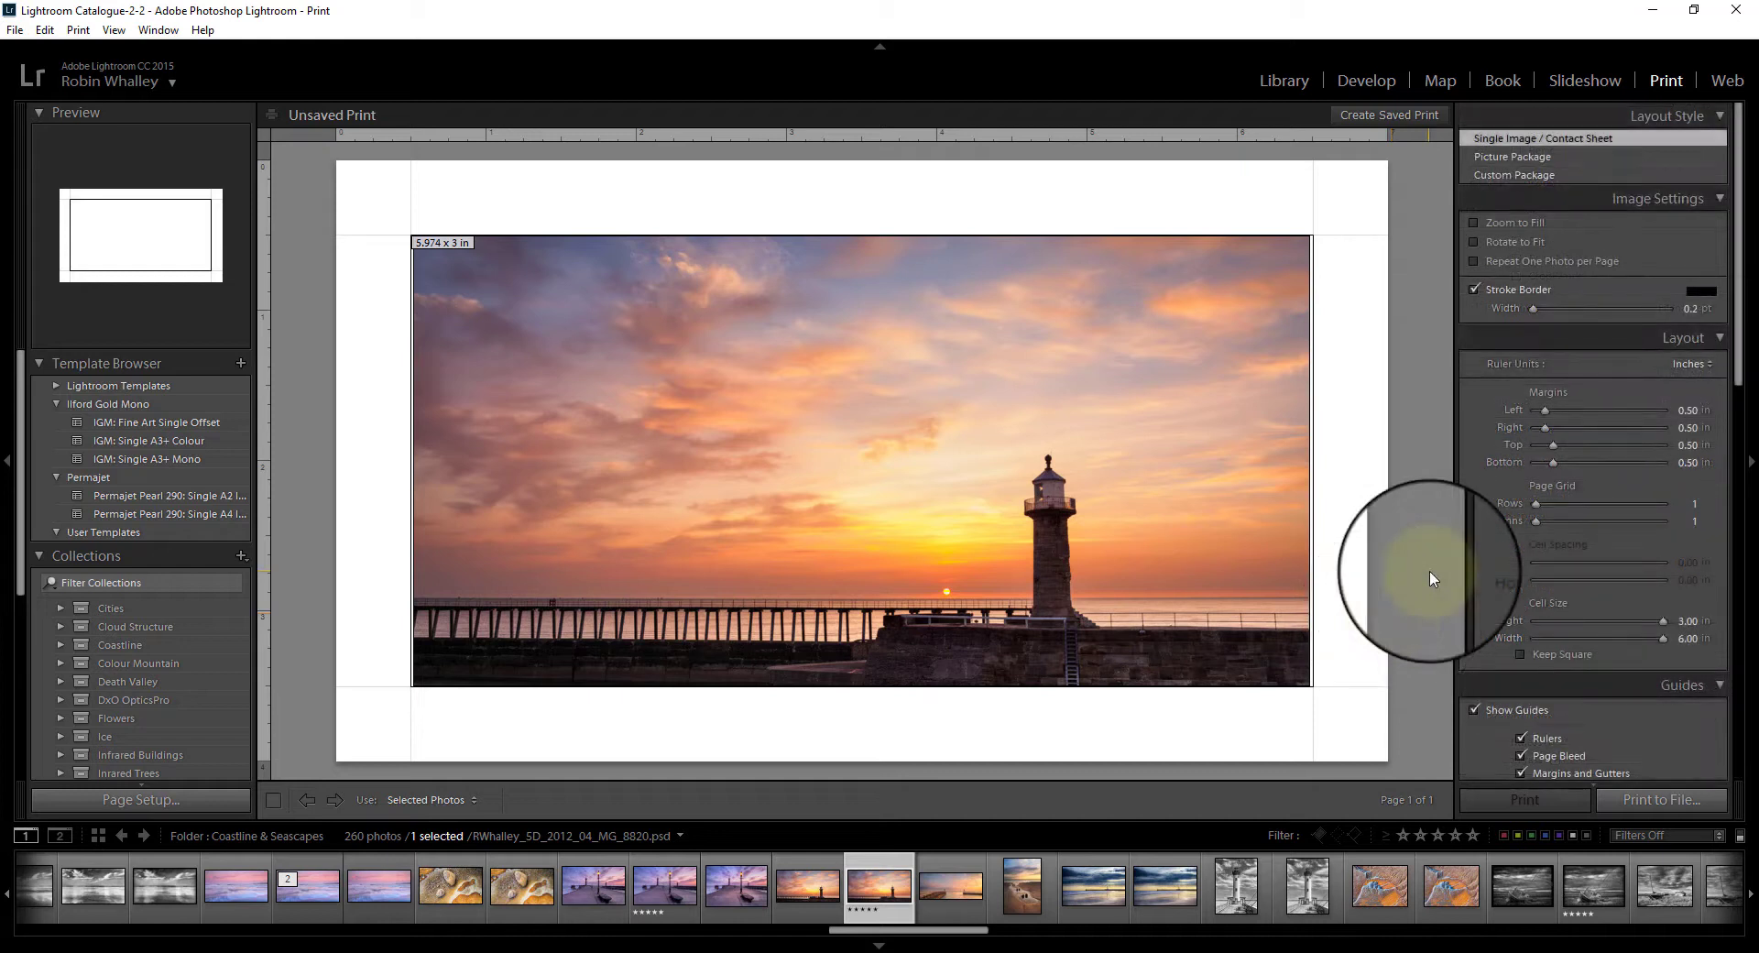